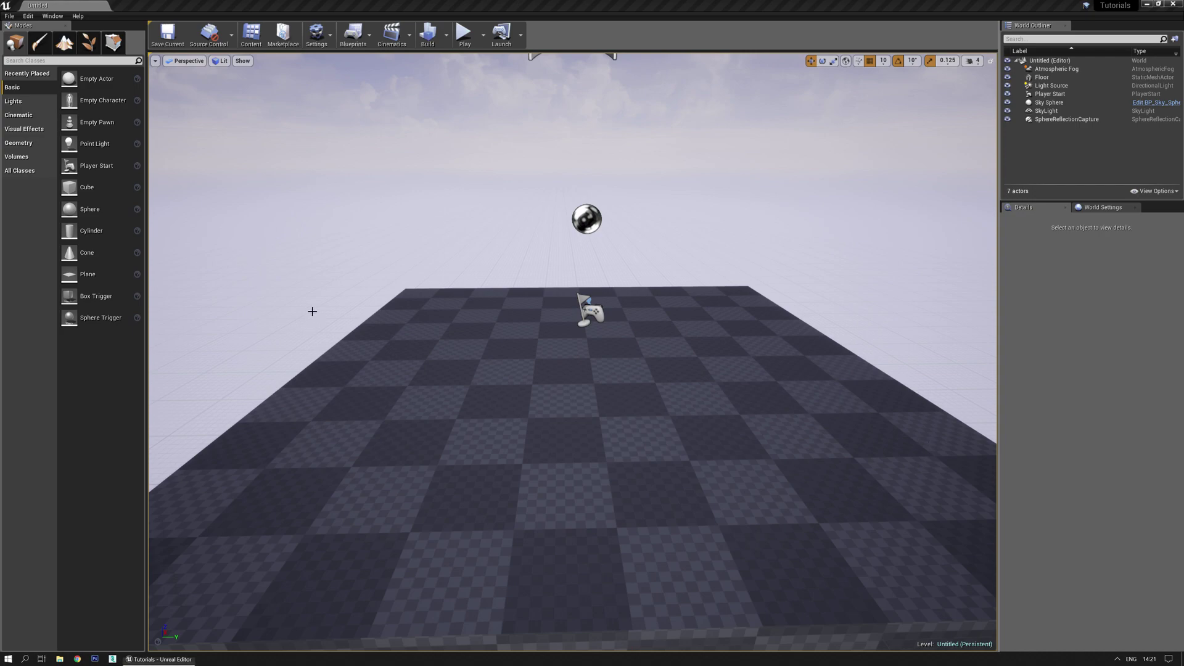
Raise the editor's Application Scale to about 1.41 in the Widget Reflector, then close it
right_click_drag(312, 312, 312, 312)
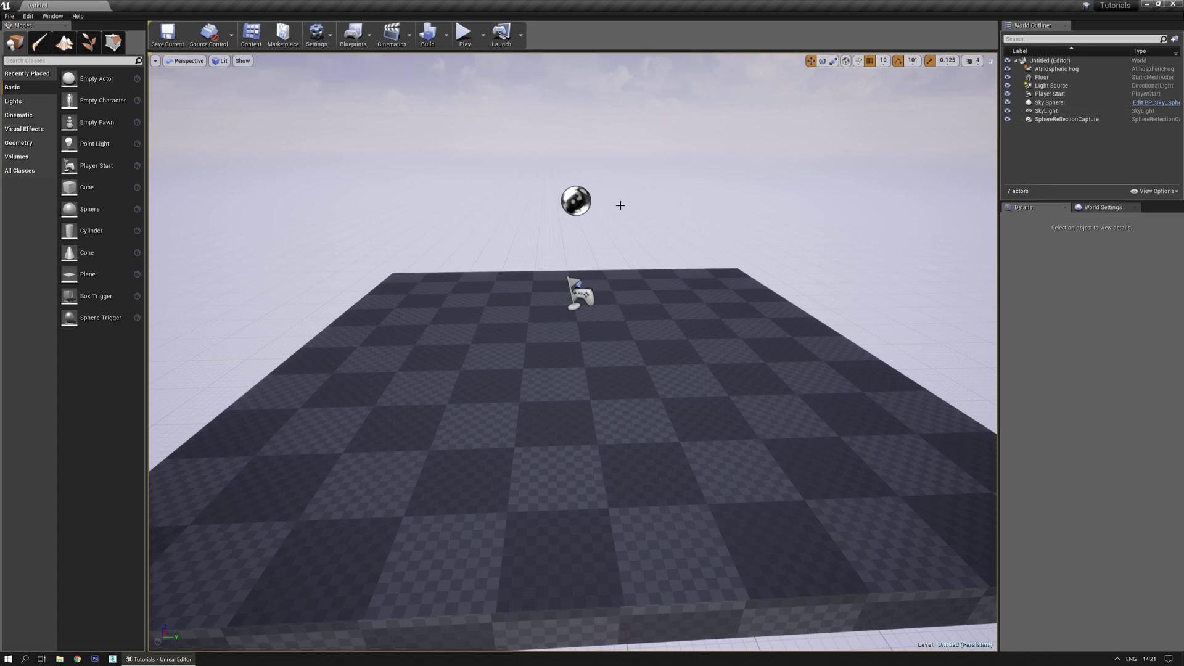
right_click_drag(620, 205, 620, 206)
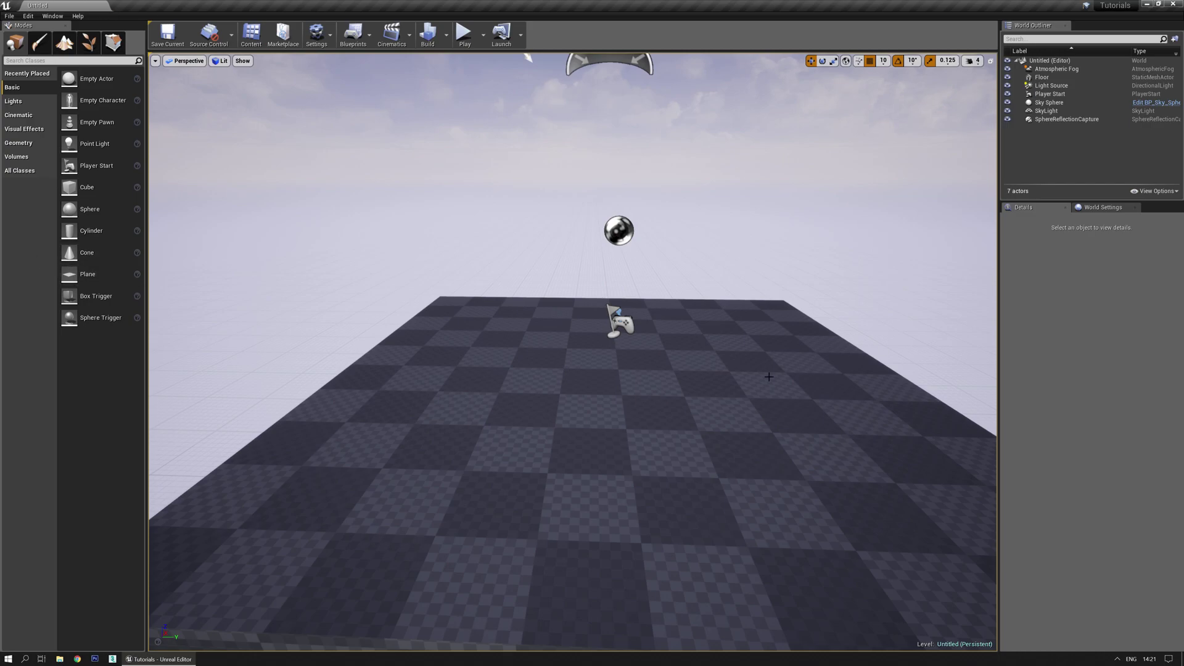
left_click(53, 16)
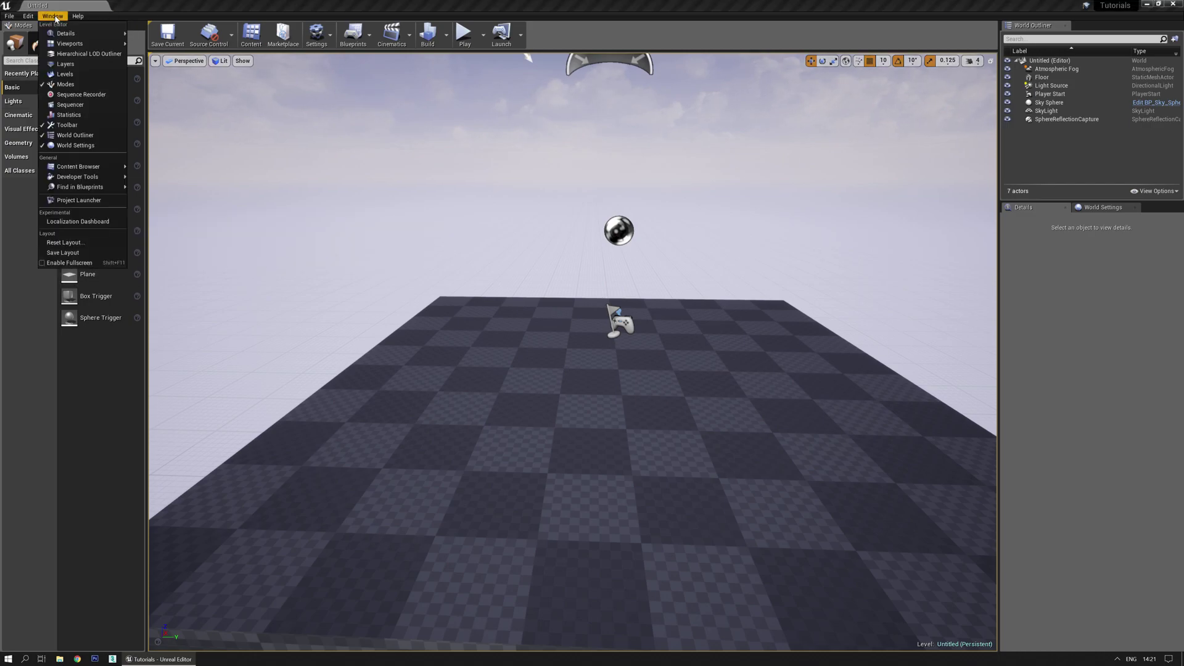
mouse_move(97, 180)
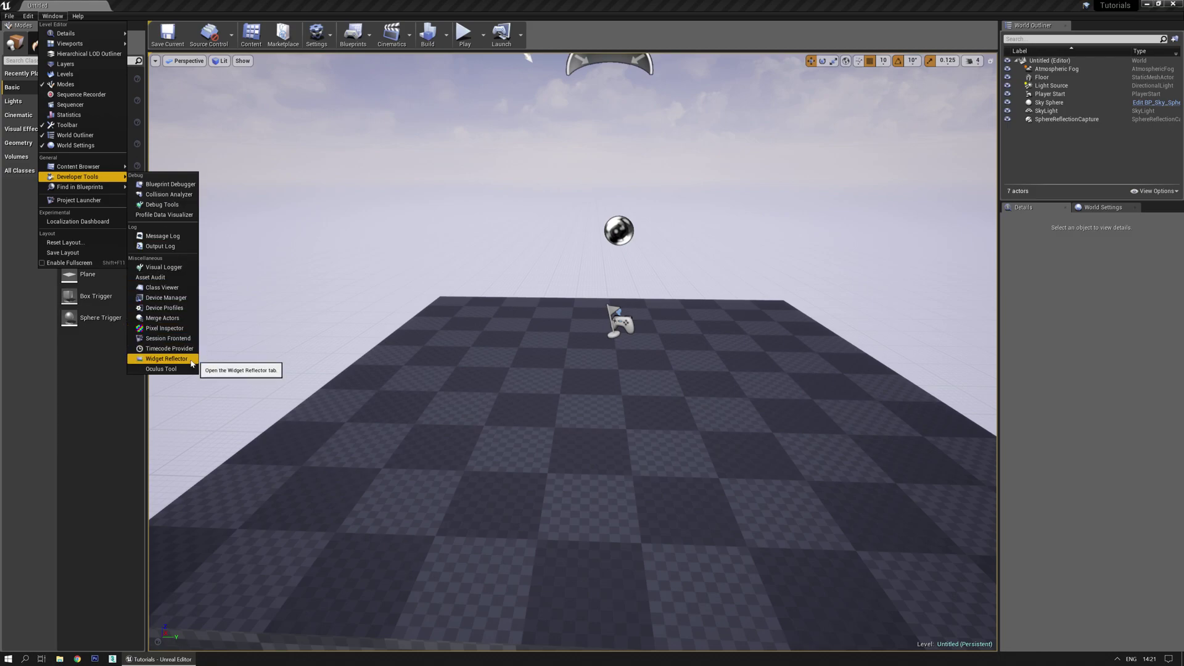
left_click(165, 359)
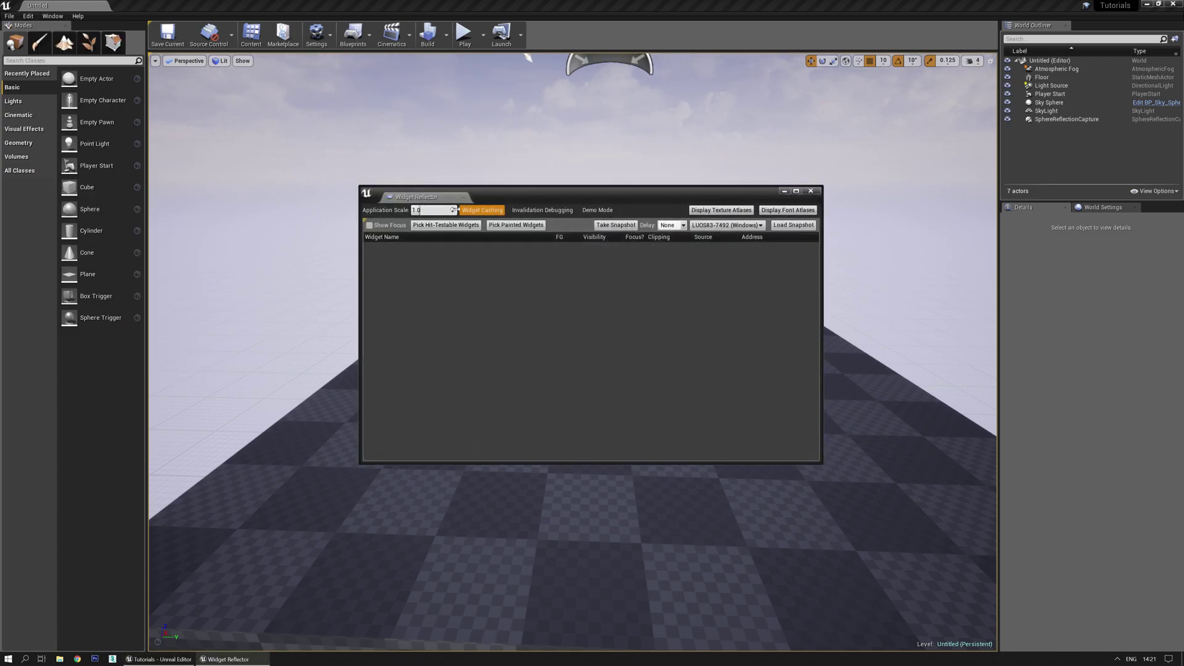
left_click_drag(415, 210, 414, 235)
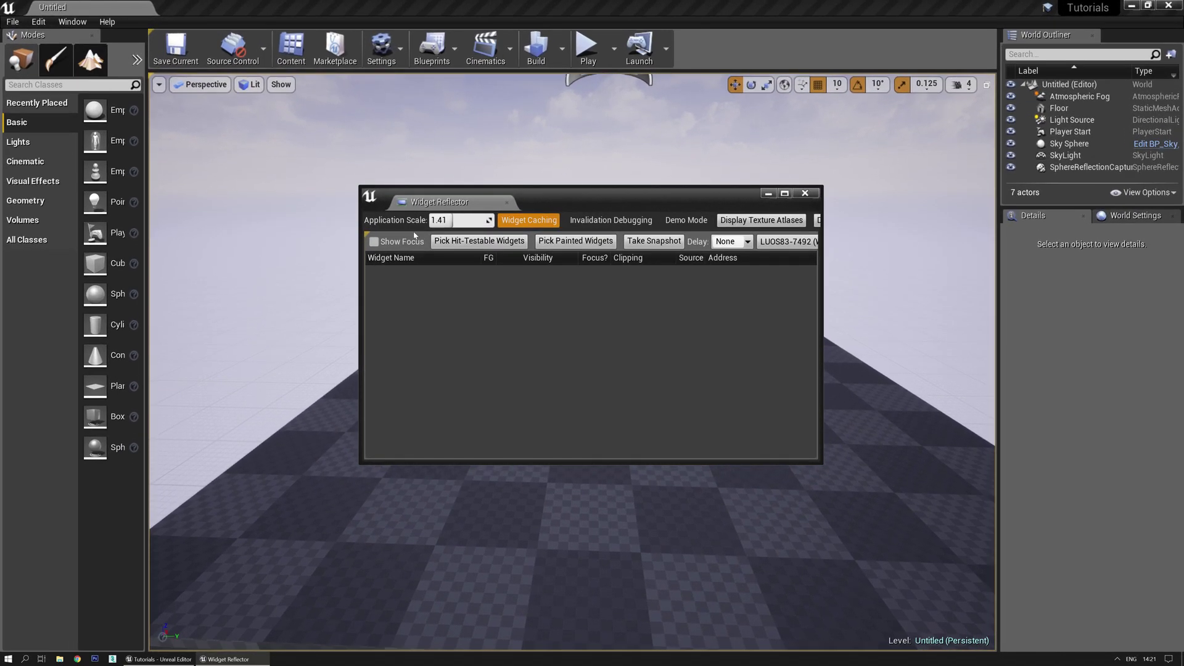
left_click(804, 199)
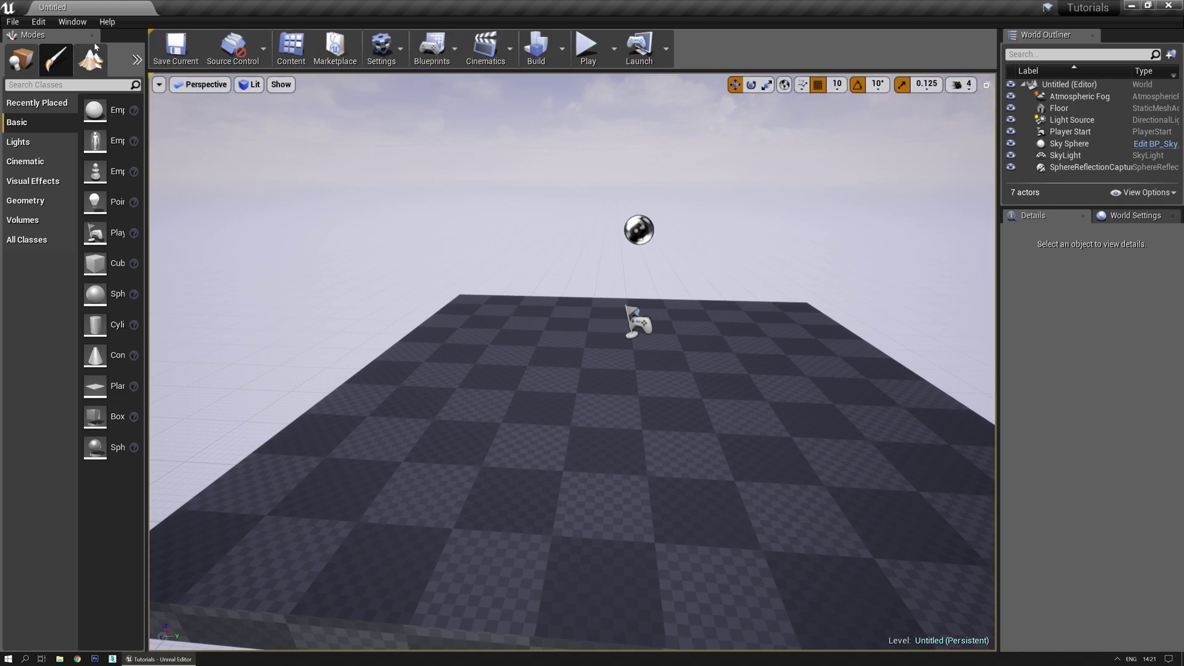
Enable Use Small Tool Bar Icons under Editor Preferences > General > Appearance
left_click(46, 24)
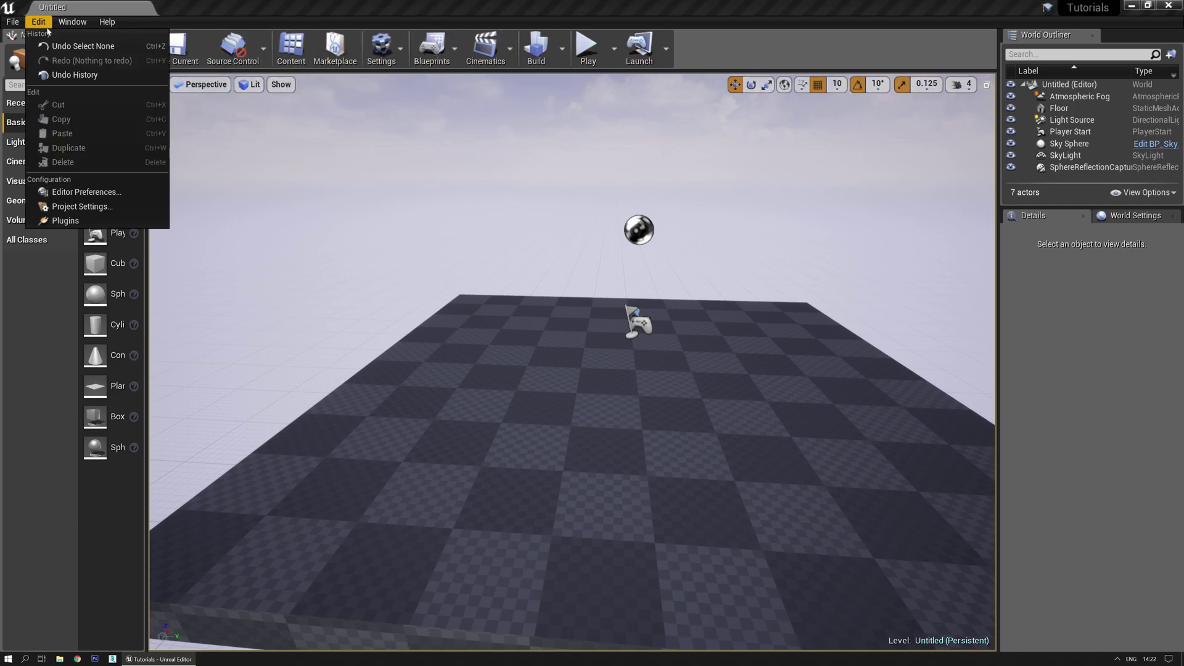
left_click(80, 192)
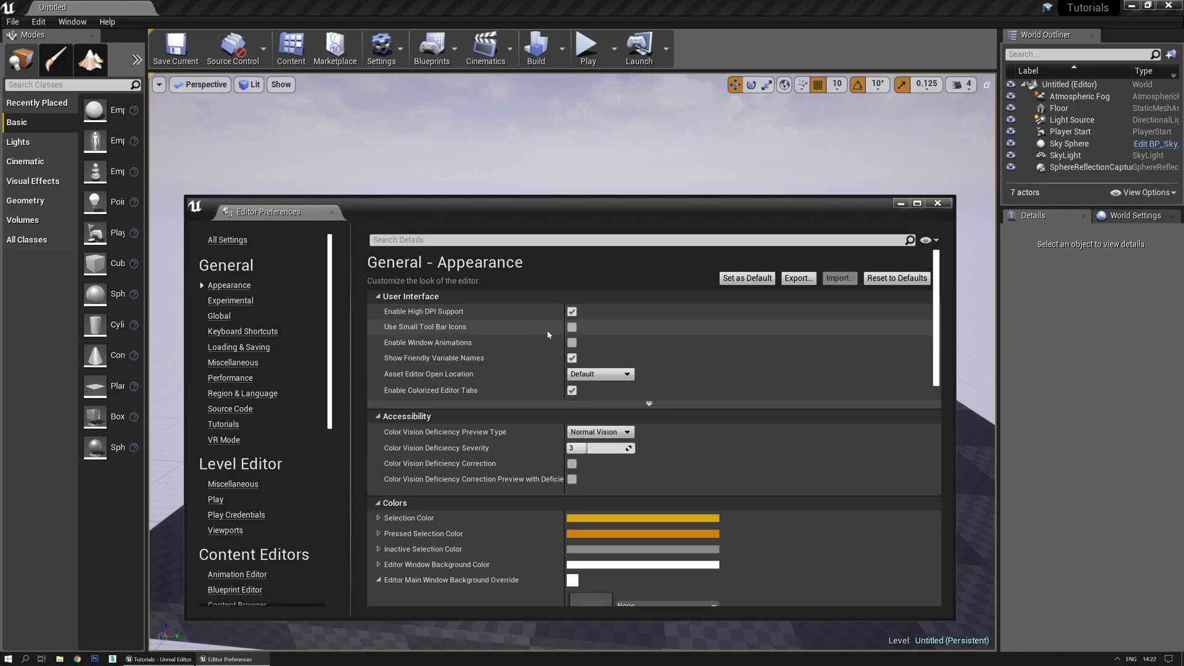
left_click(572, 327)
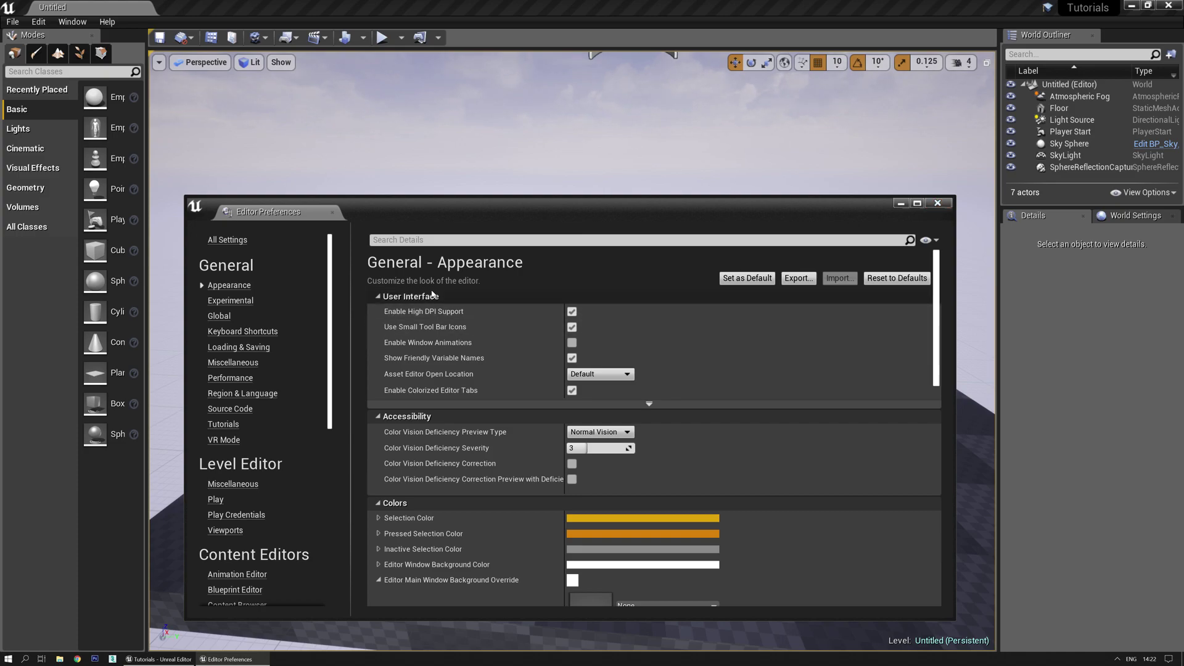
Assign P to the Material Editor's Start Previewing Node shortcut and close Editor Preferences
left_click(242, 331)
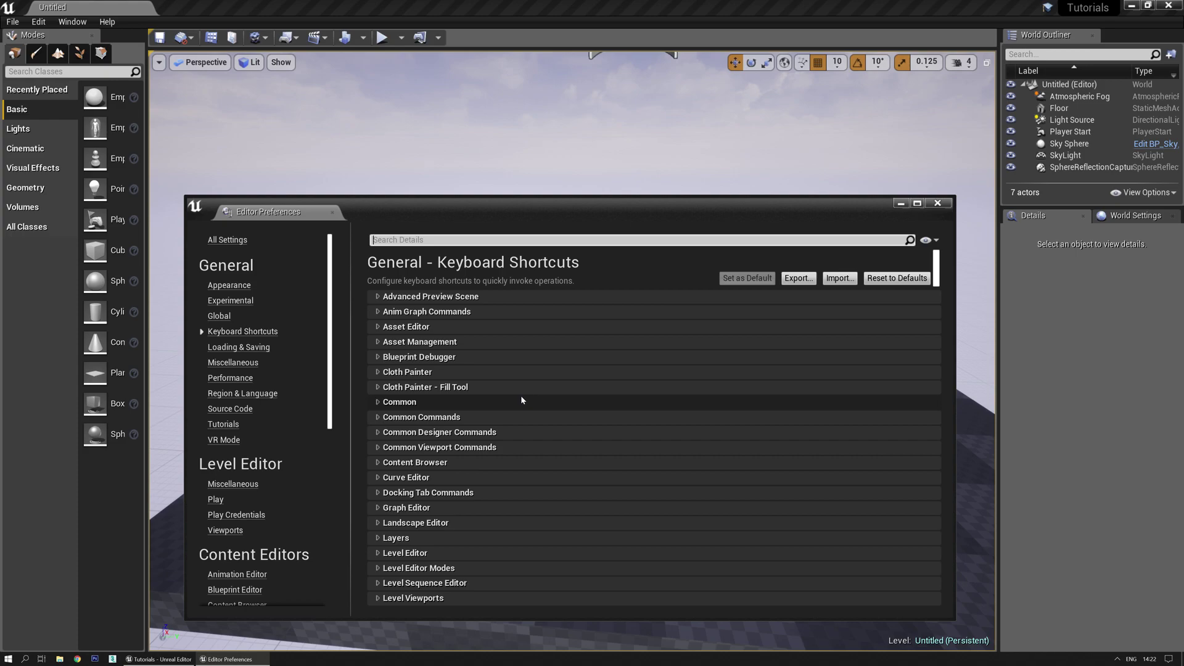
scroll(520, 395, "down", 10)
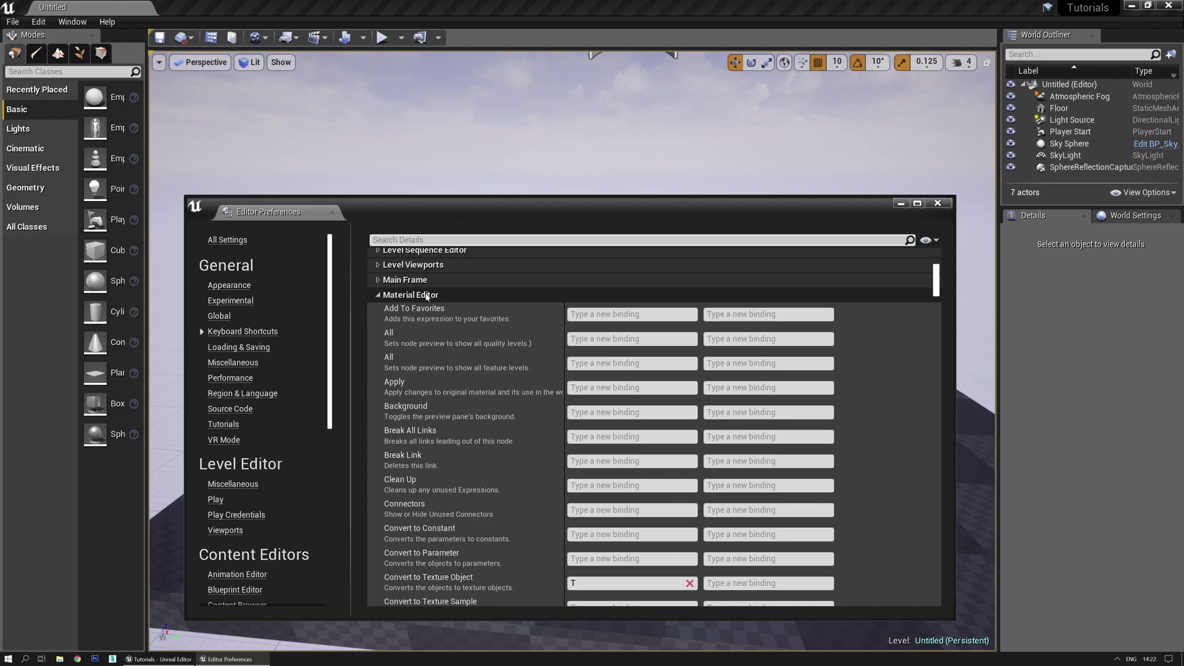
scroll(606, 418, "down", 5)
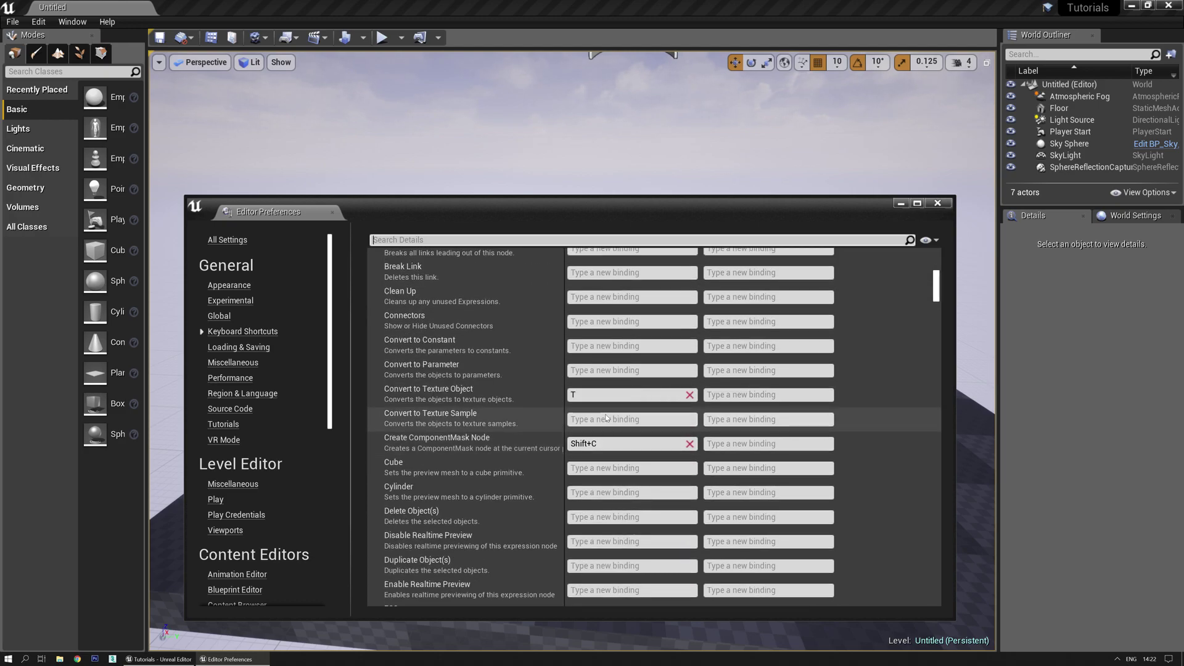
scroll(603, 435, "down", 1)
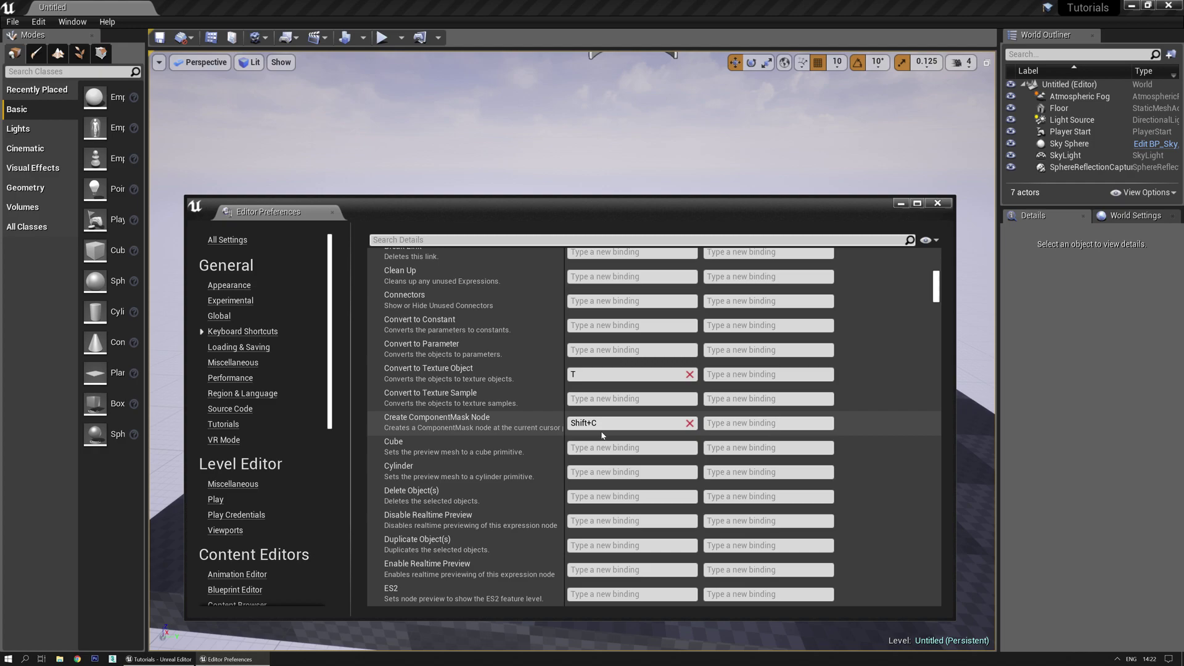
scroll(602, 435, "down", 15)
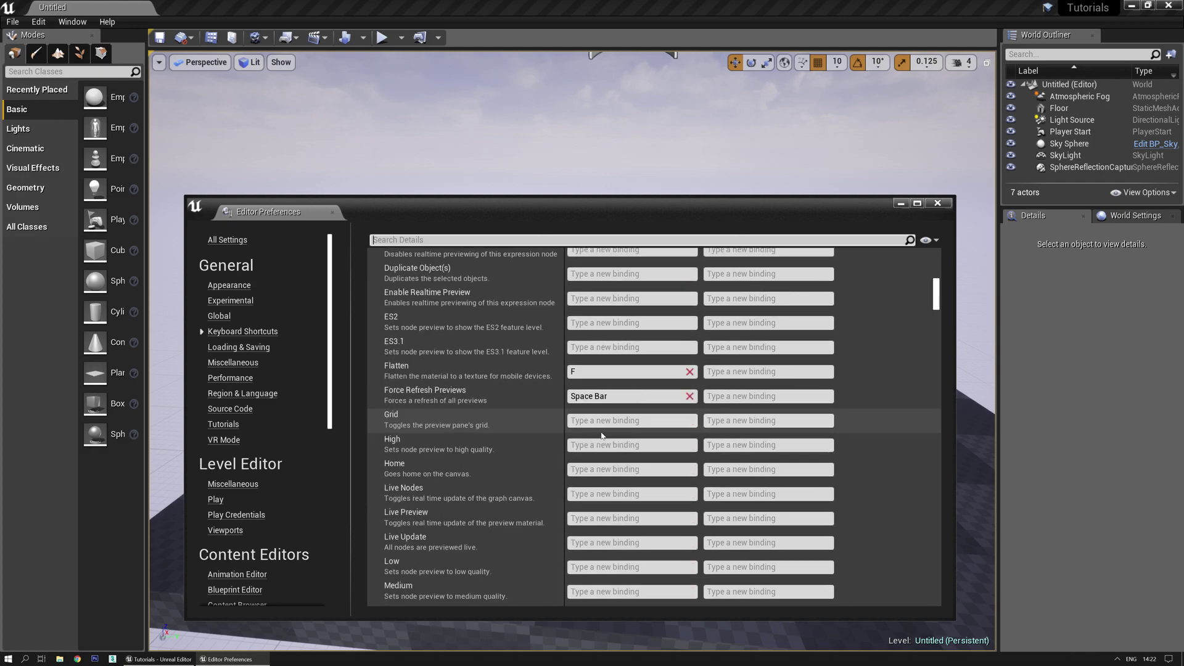
scroll(603, 436, "down", 15)
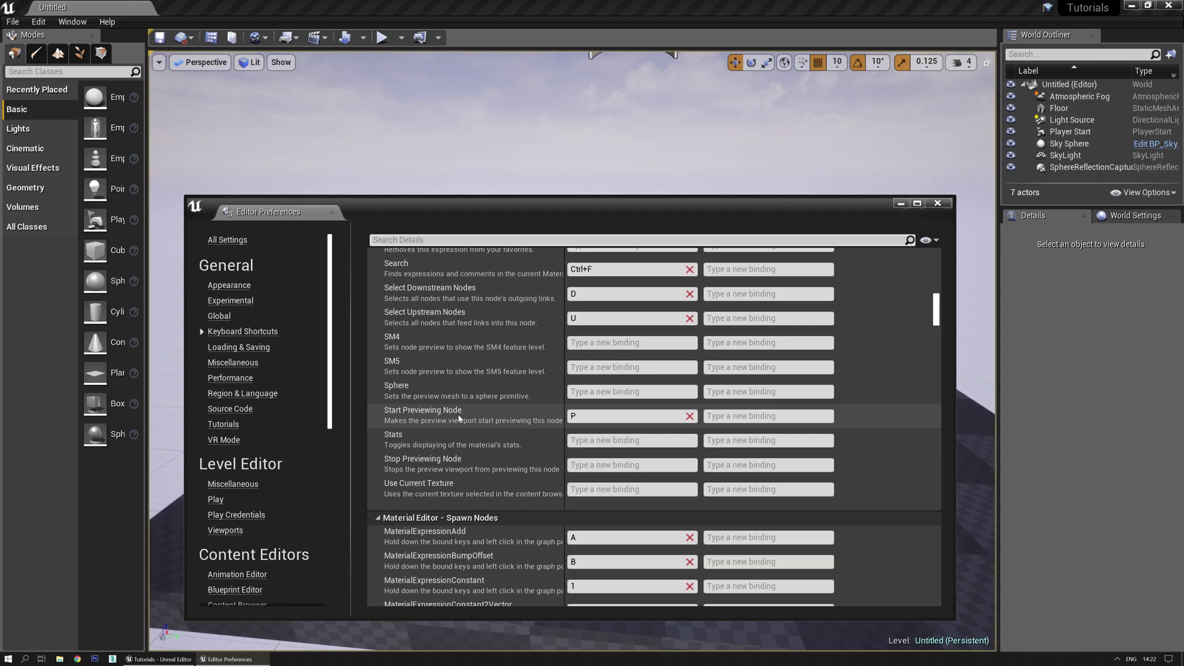
left_click(572, 417)
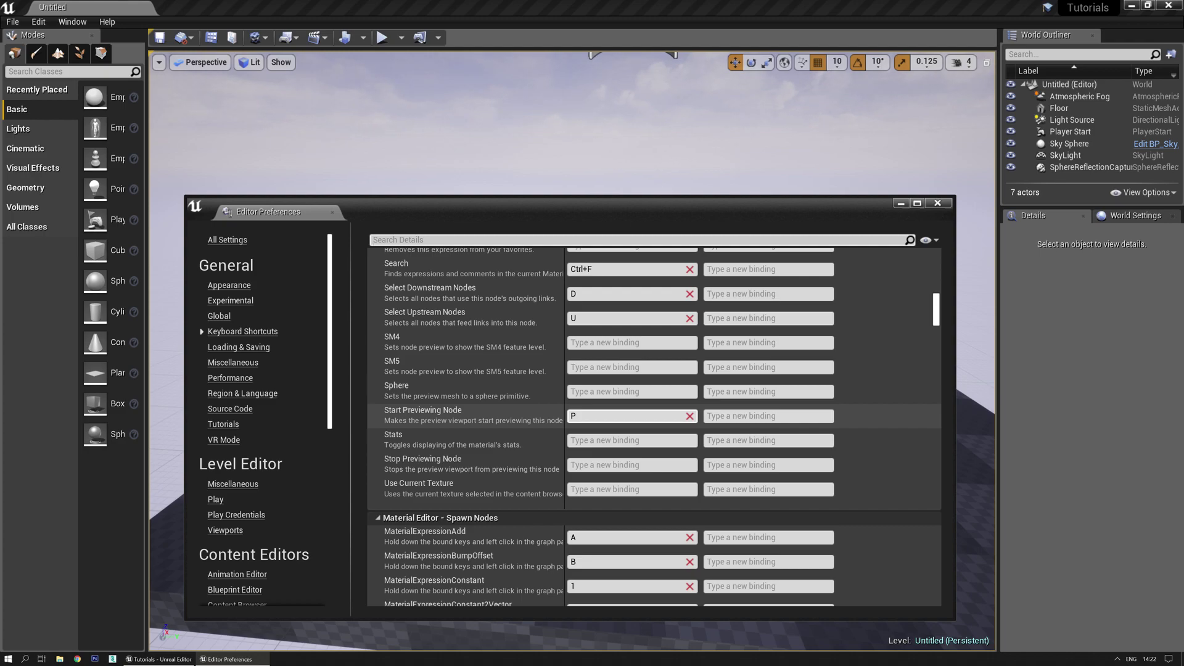
key("p")
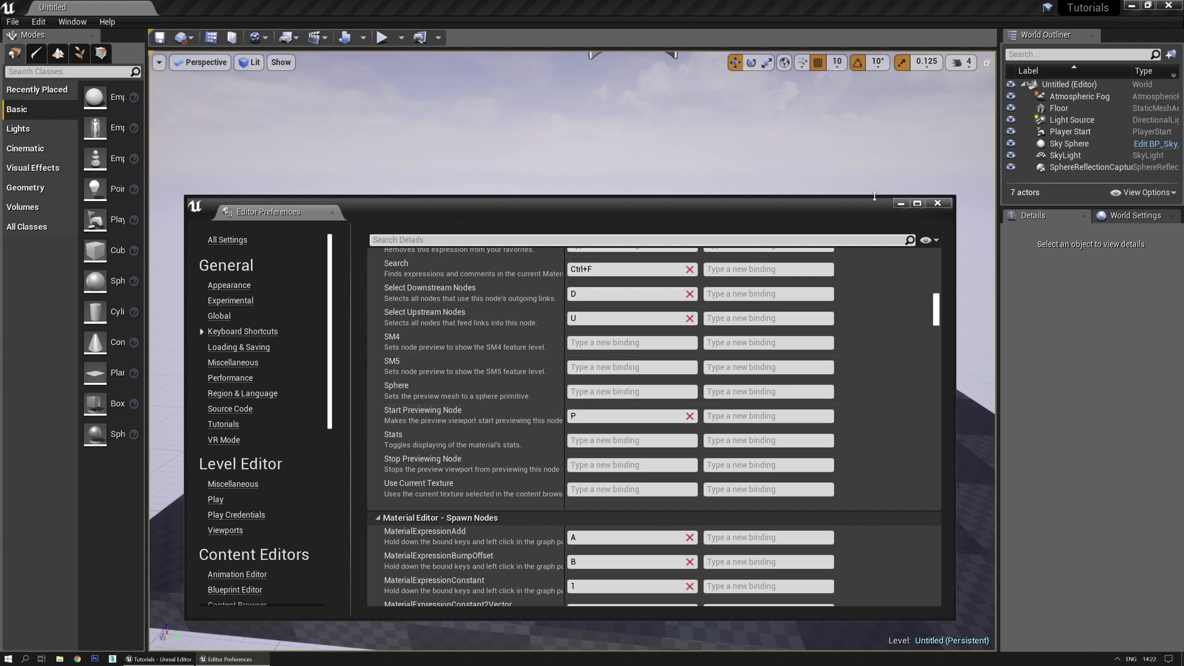
left_click(938, 204)
Open M_Bumper from the Content Browser and preview the Lerp node's output on the sphere
key("ctrl+shift+f")
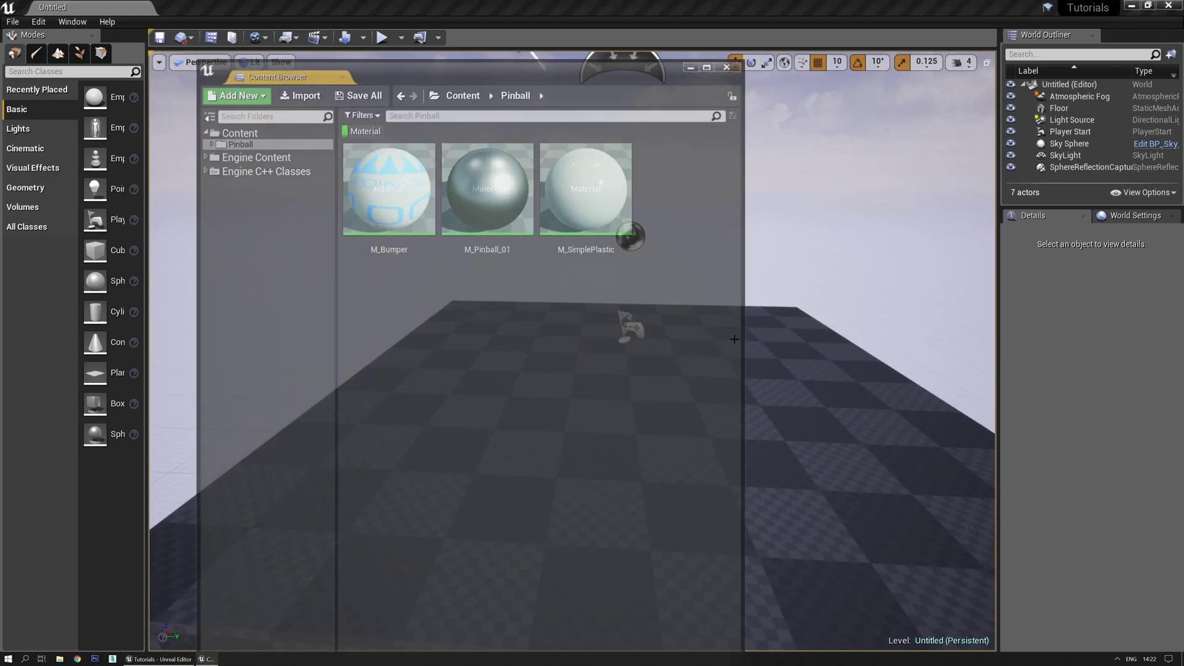
double_click(389, 188)
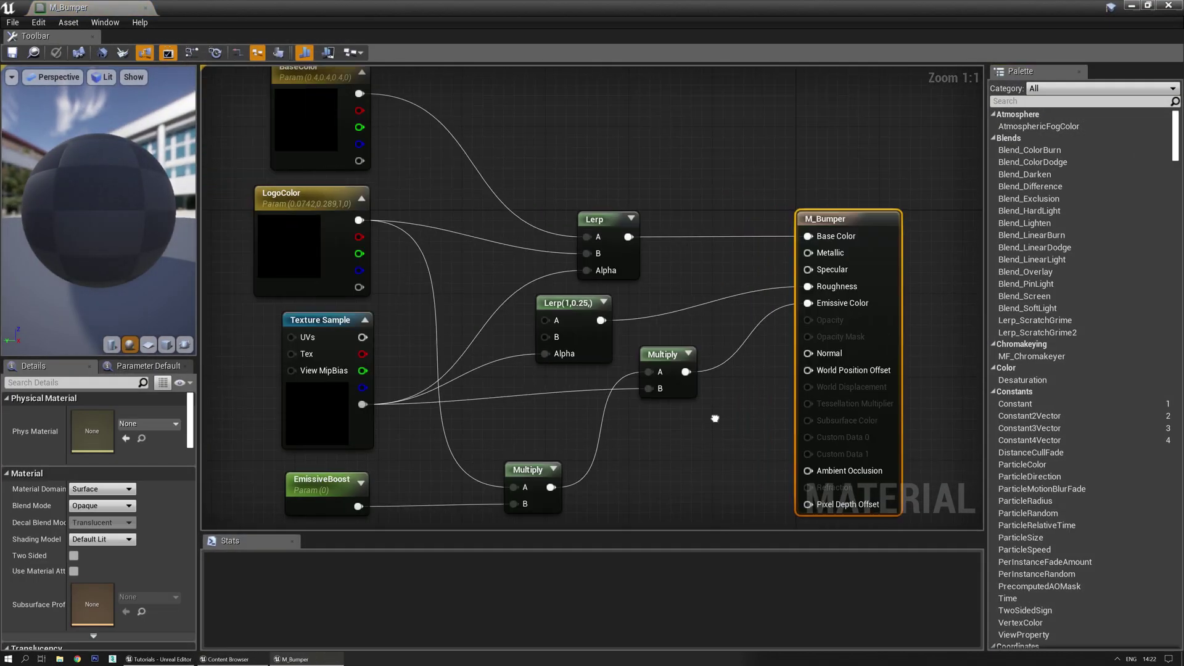
right_click_drag(714, 418, 781, 424)
left_click(681, 227)
key("space")
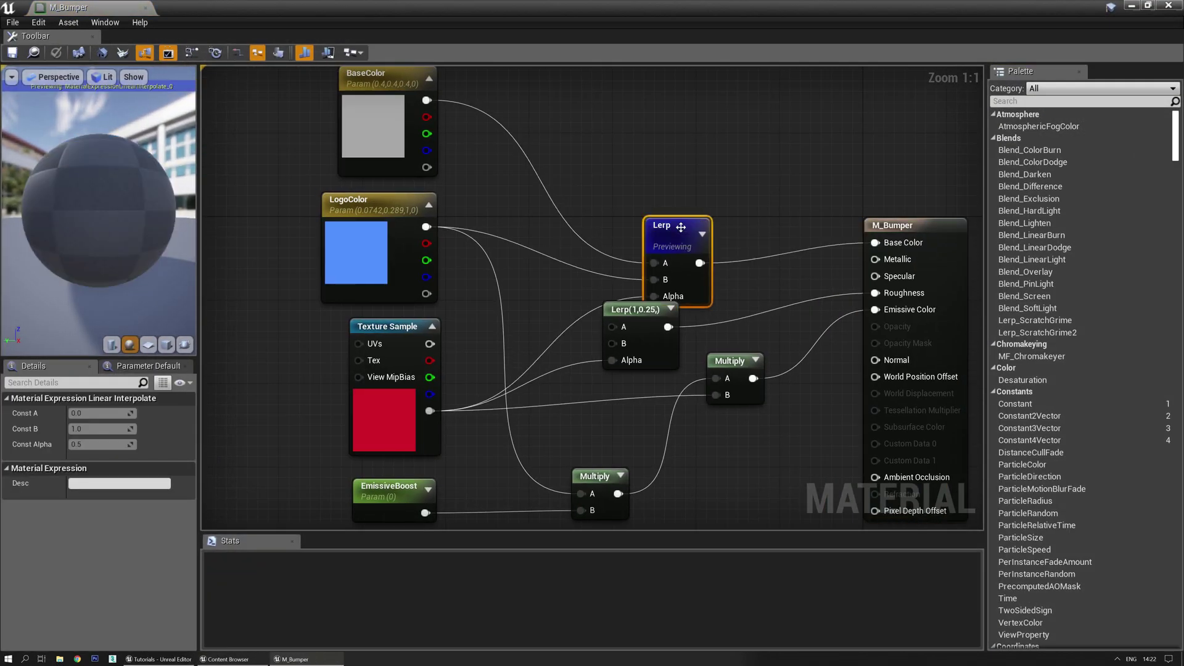
left_click_drag(123, 259, 185, 259)
Preview the LogoColor and Texture Sample nodes in turn, then stop the Texture Sample preview
left_click(342, 213)
key("space")
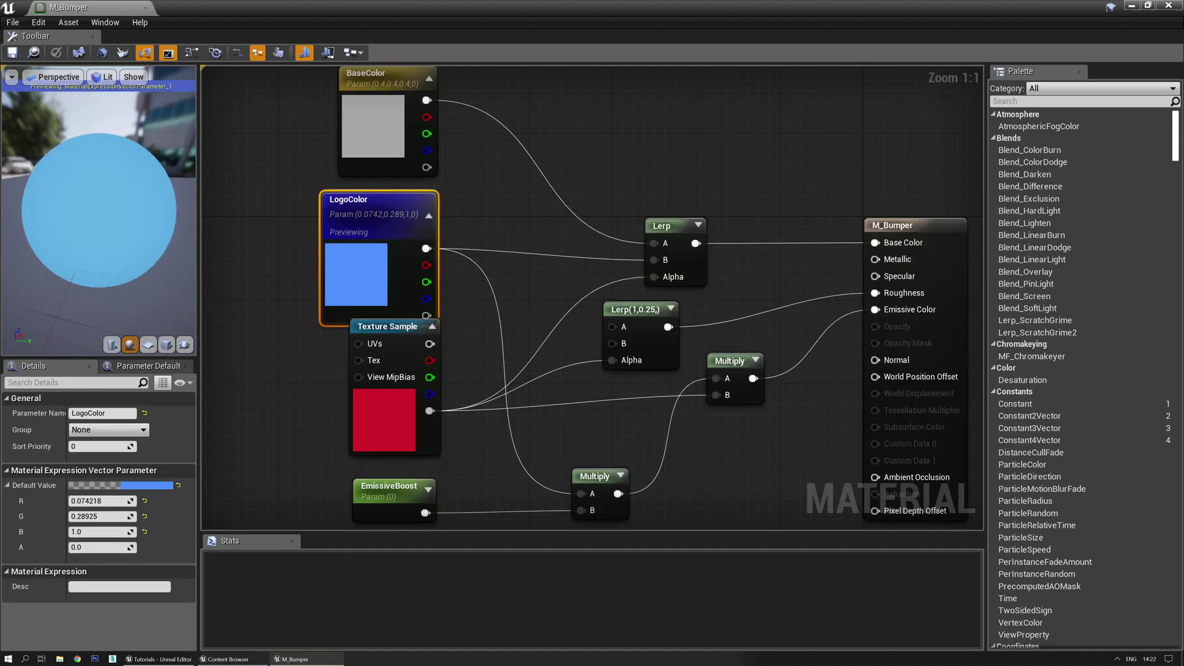
left_click(388, 328)
key("space")
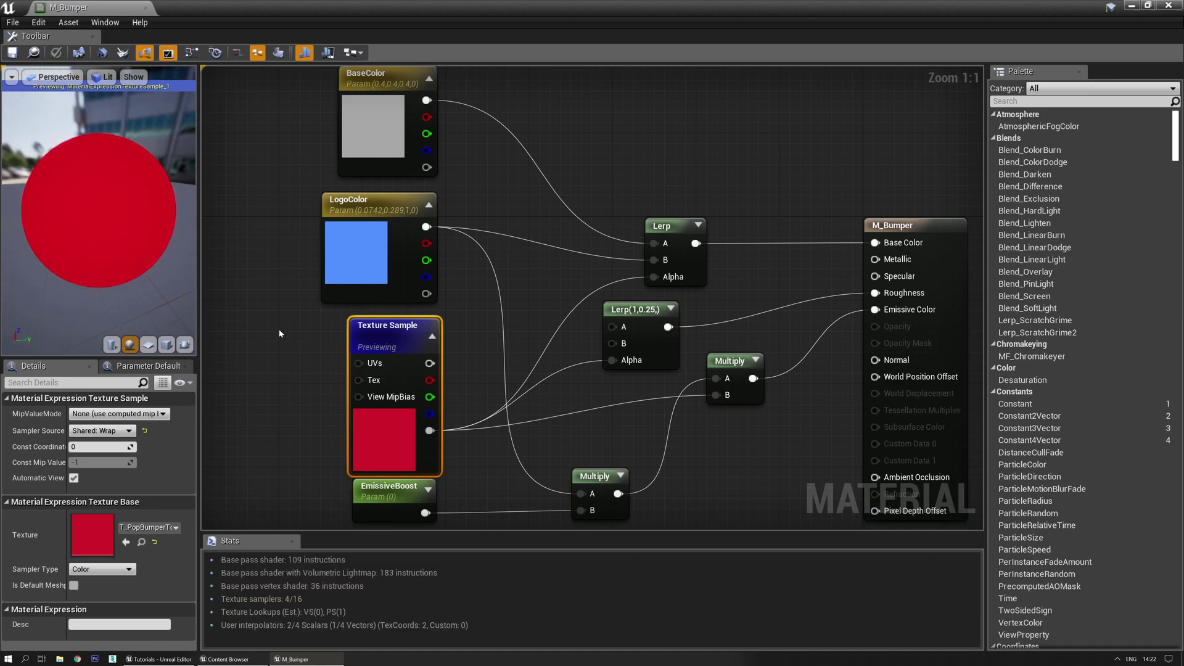
key("space")
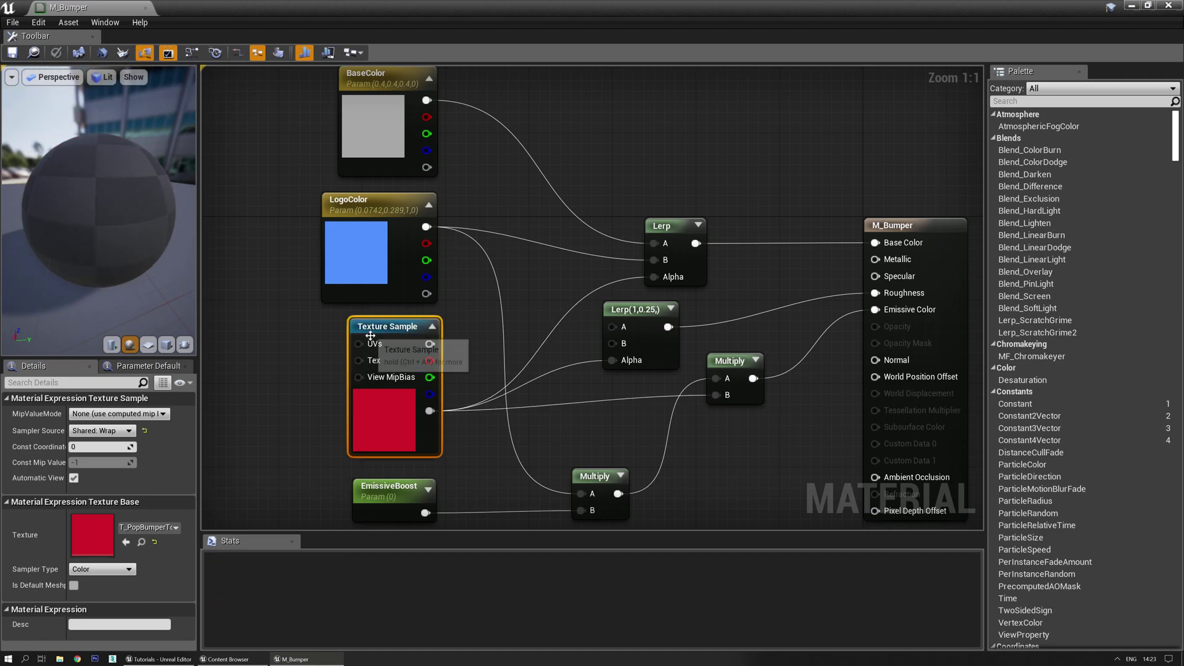
left_click_drag(180, 300, 108, 258)
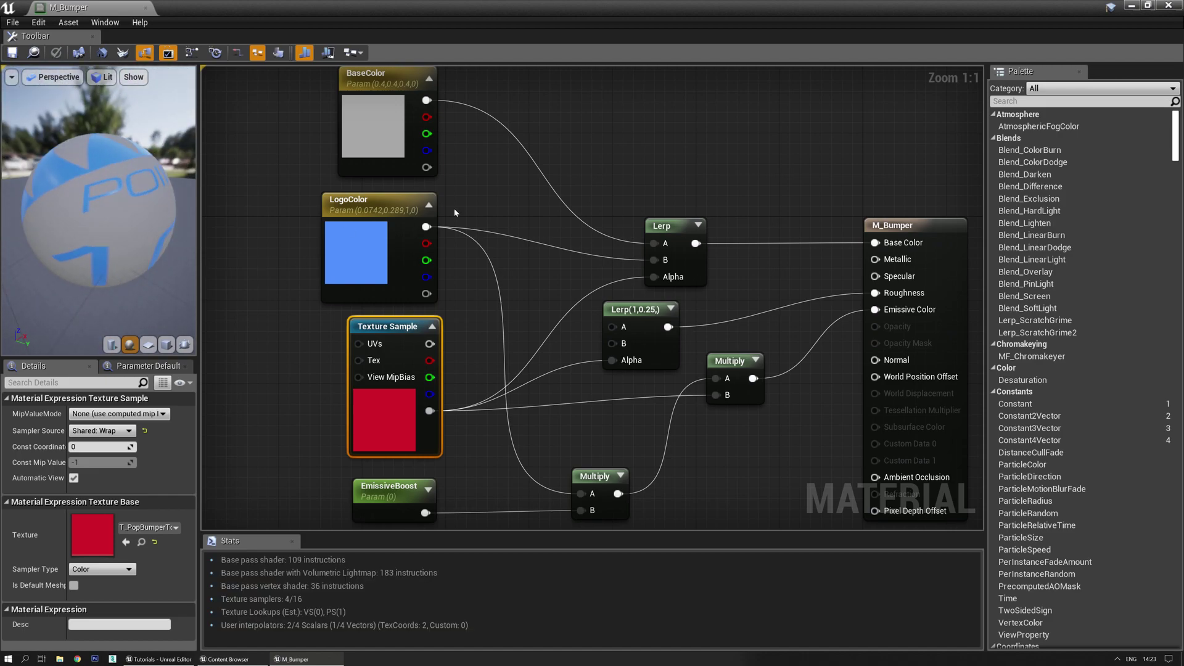
Start and stop previewing the Texture Sample node from its context menu, then close M_Bumper
right_click(393, 327)
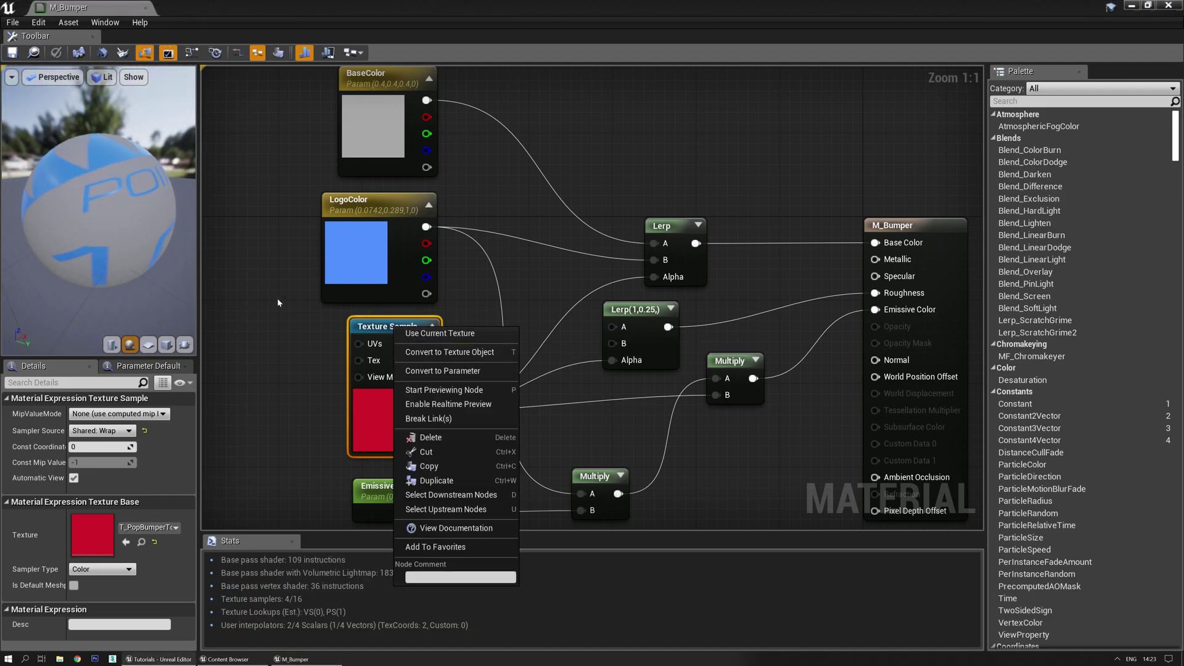
left_click(455, 390)
right_click(393, 327)
left_click(455, 389)
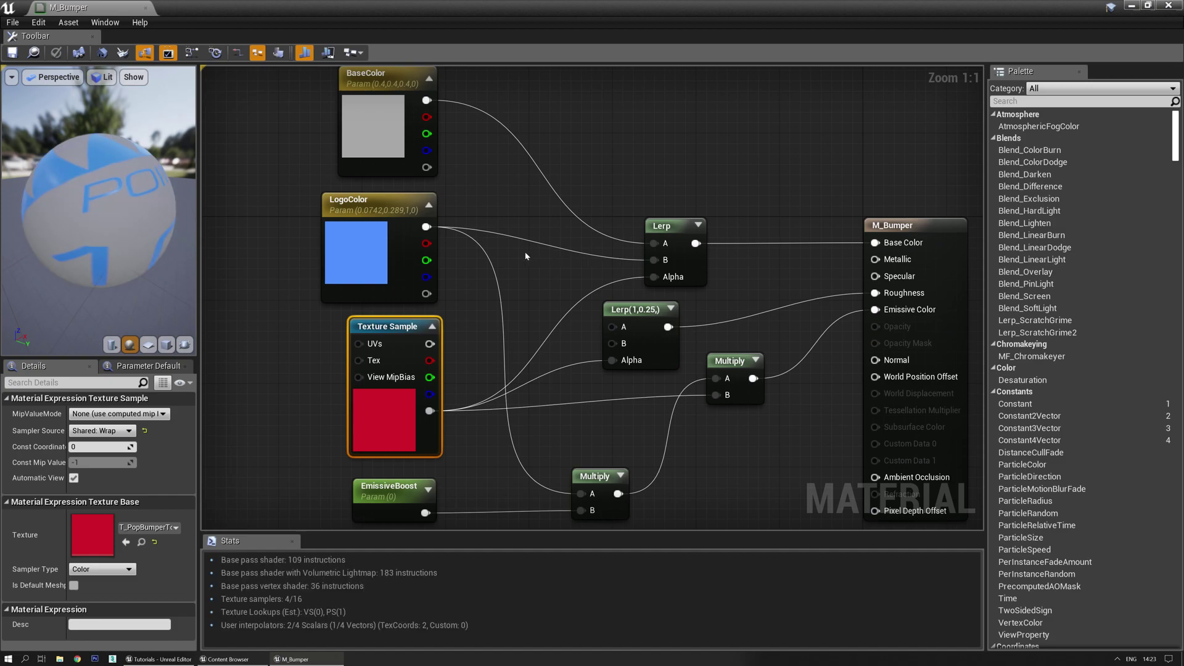
right_click_drag(526, 256, 574, 287)
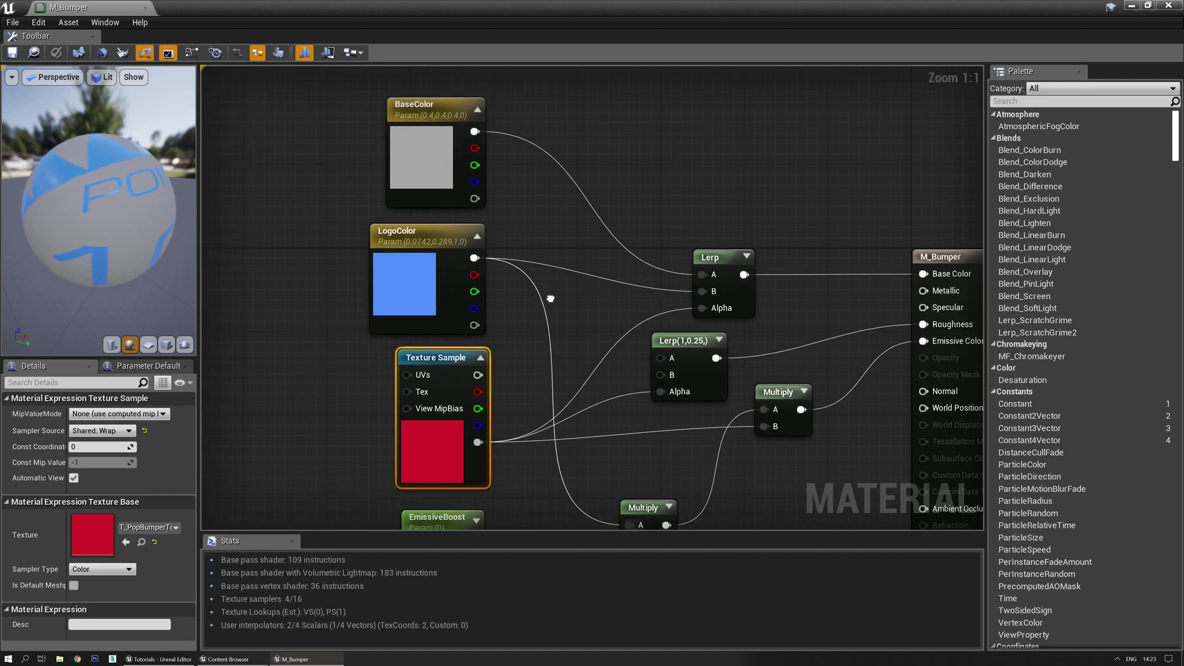
left_click(147, 8)
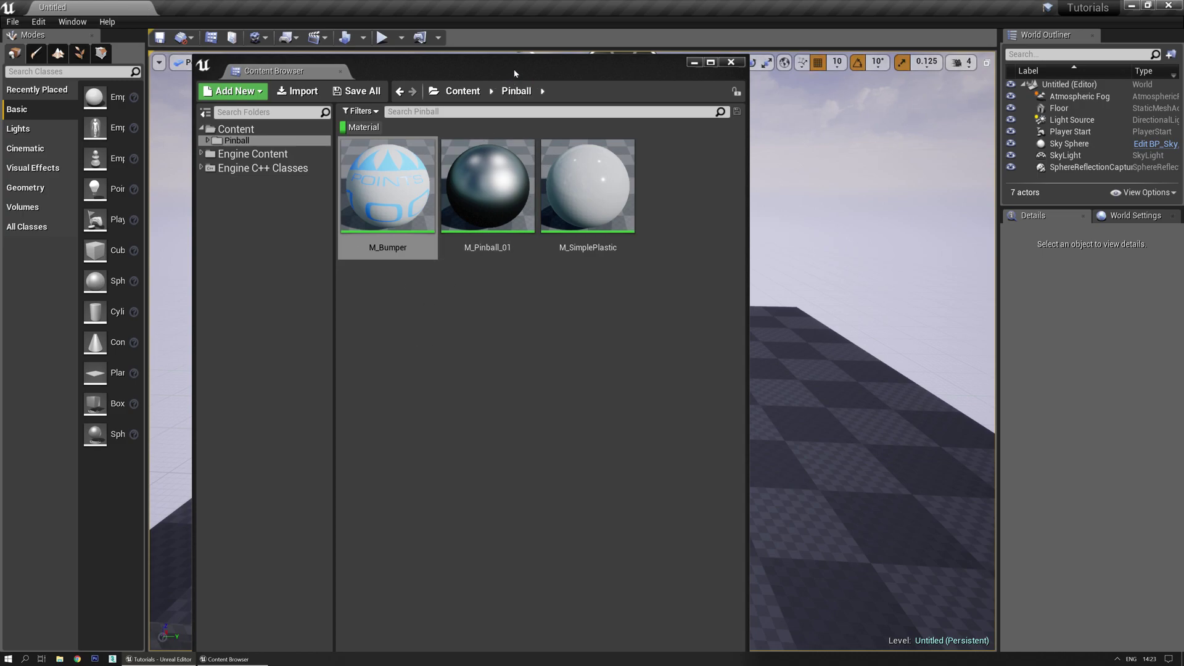
Maximise the Content Browser and turn off Real-Time Thumbnails in its view options
key("super+Up")
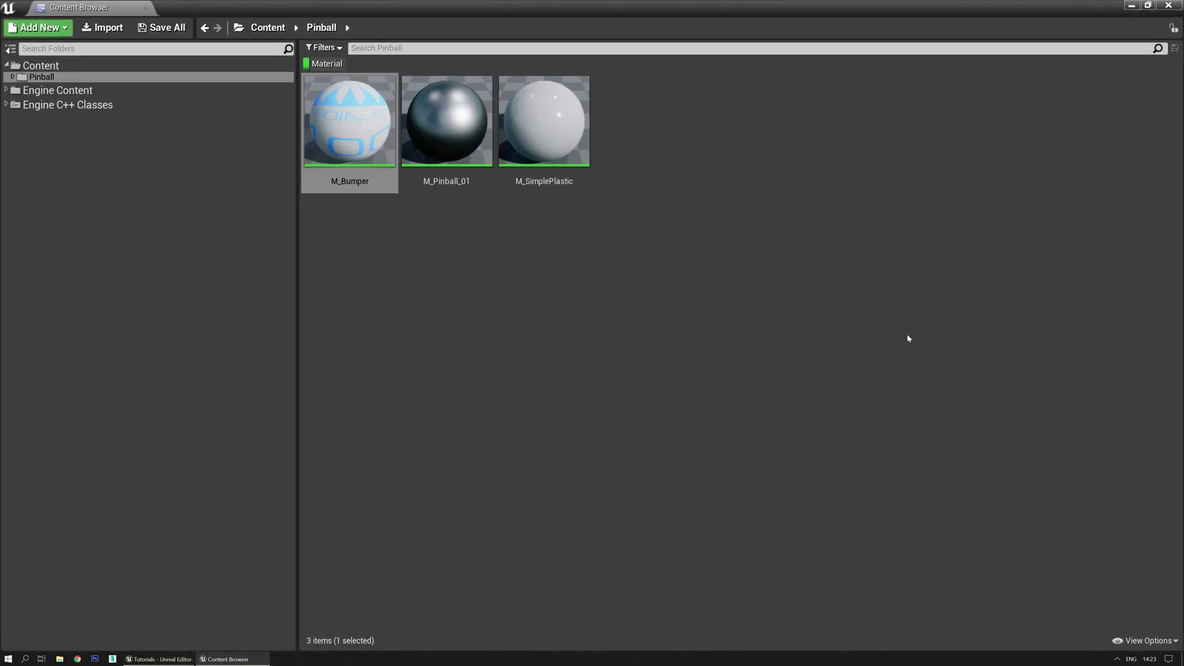
left_click(1144, 640)
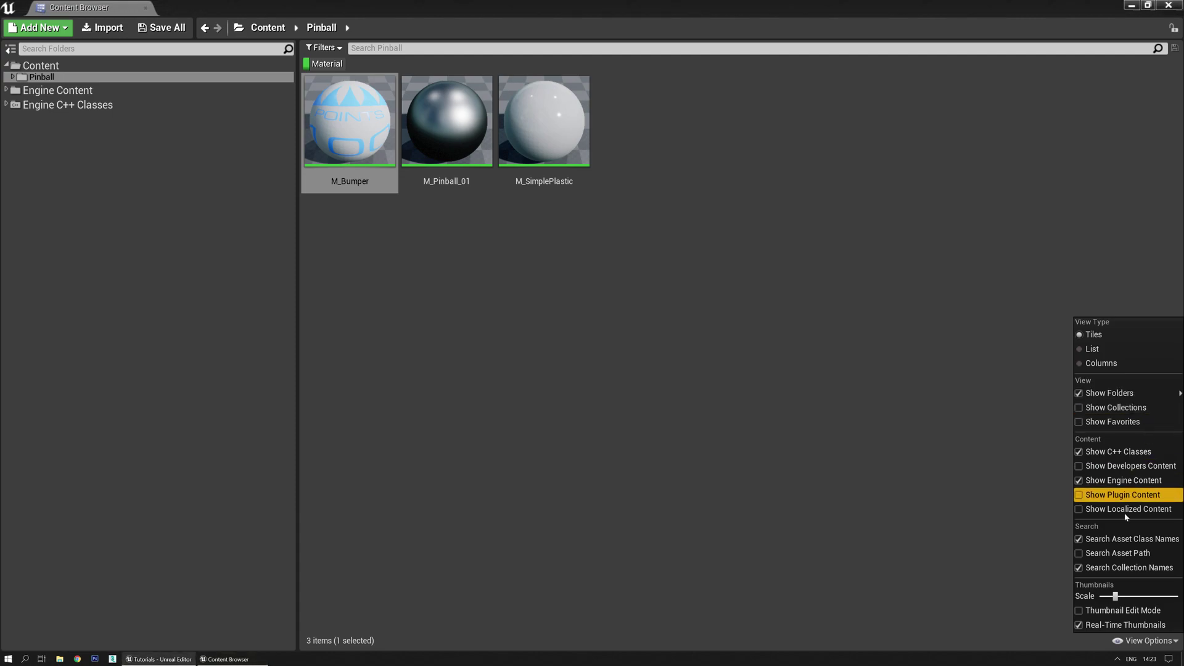
left_click(1095, 625)
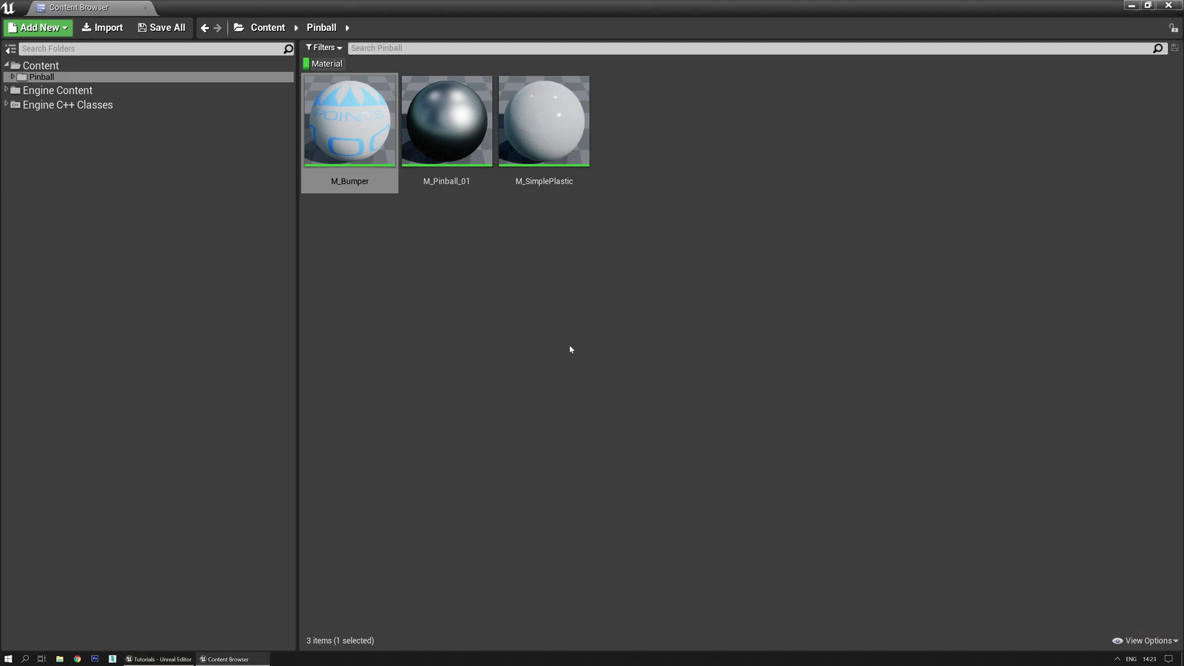
Expand the Pinball folder, browse its Assets and Blueprints subfolders, then reselect Pinball
double_click(41, 77)
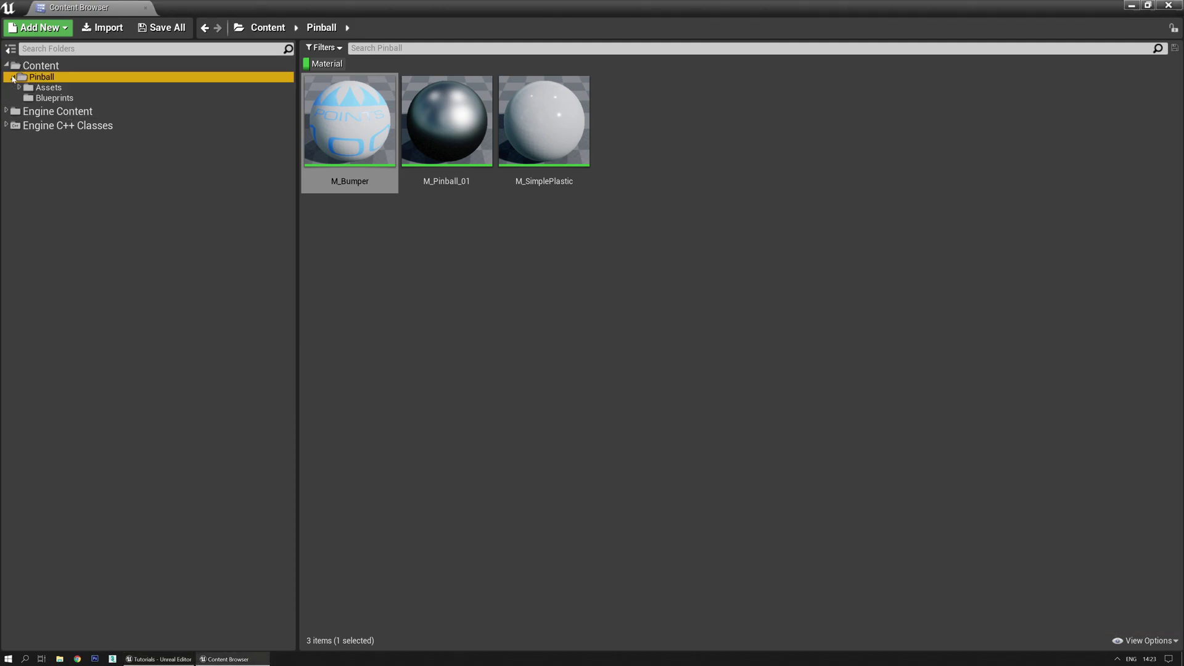
left_click(45, 87)
left_click(54, 97)
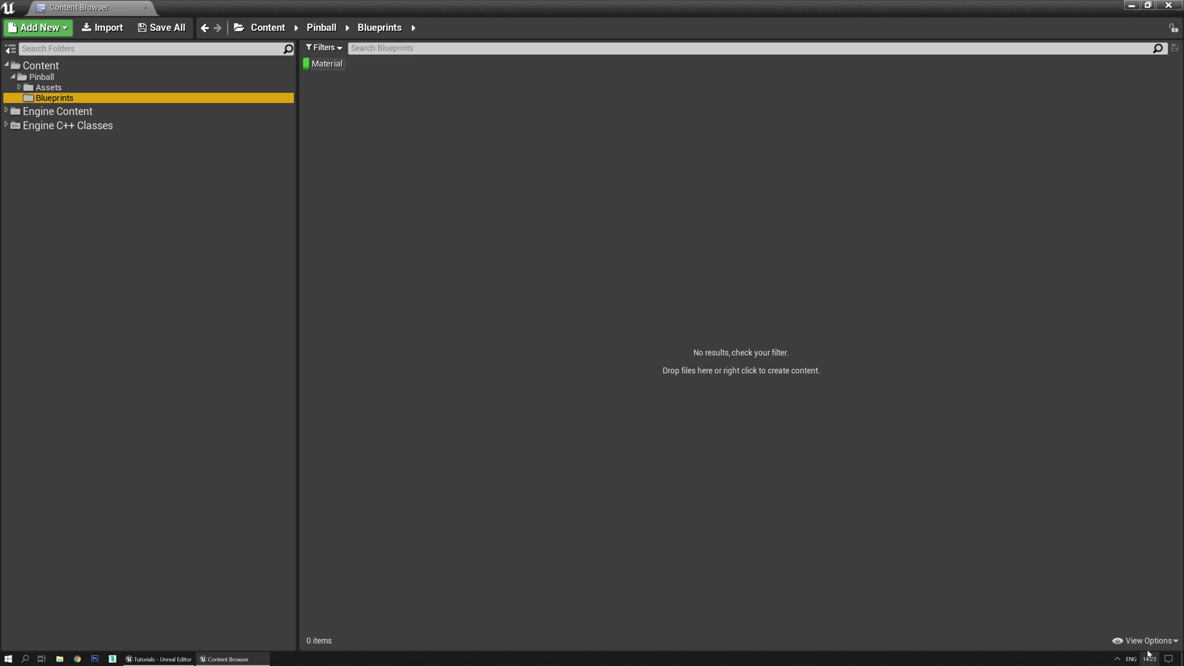
left_click(1148, 640)
left_click(41, 77)
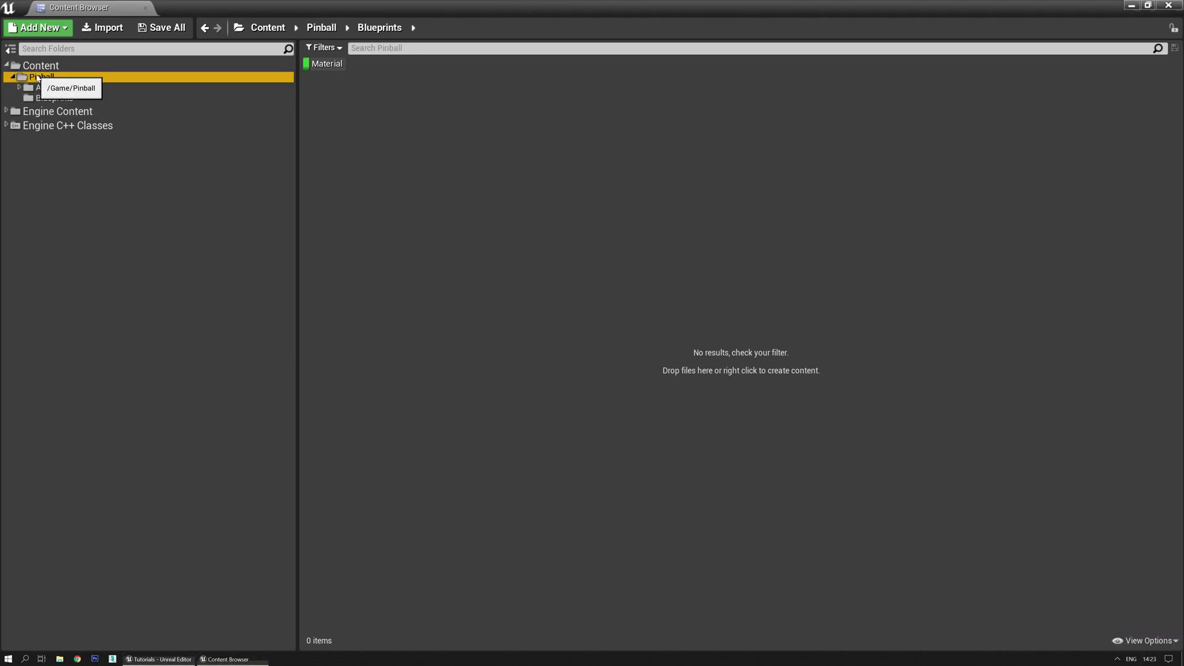
Switch the Content Browser view type to List, then to Columns
left_click(1148, 640)
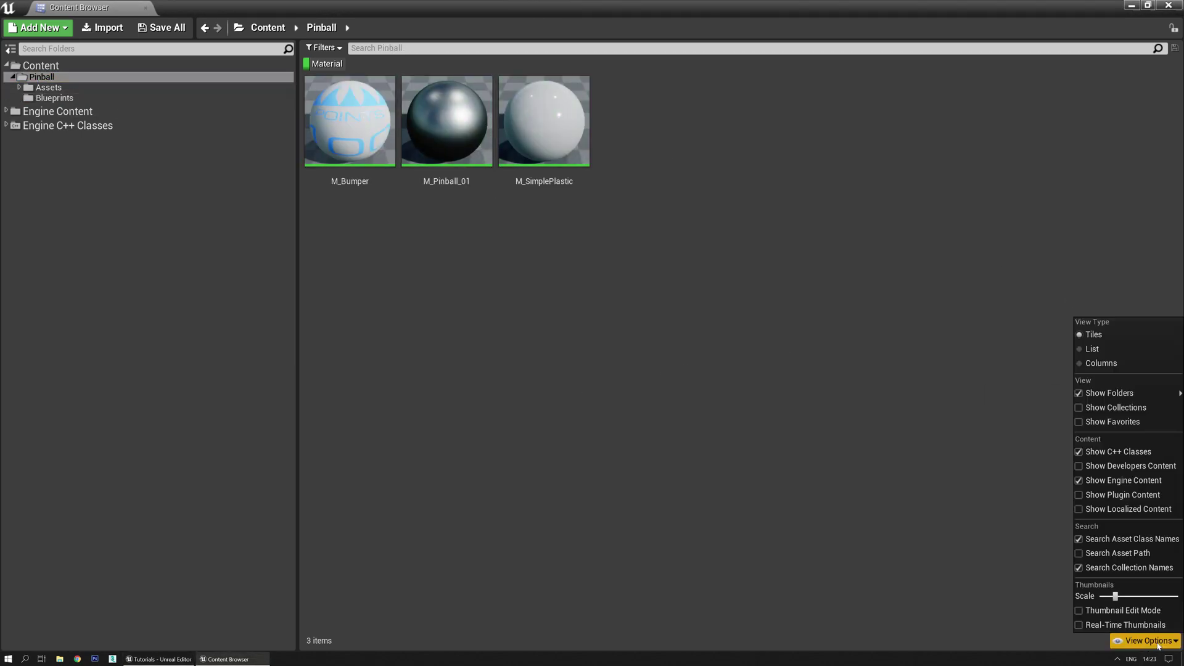
left_click(1116, 356)
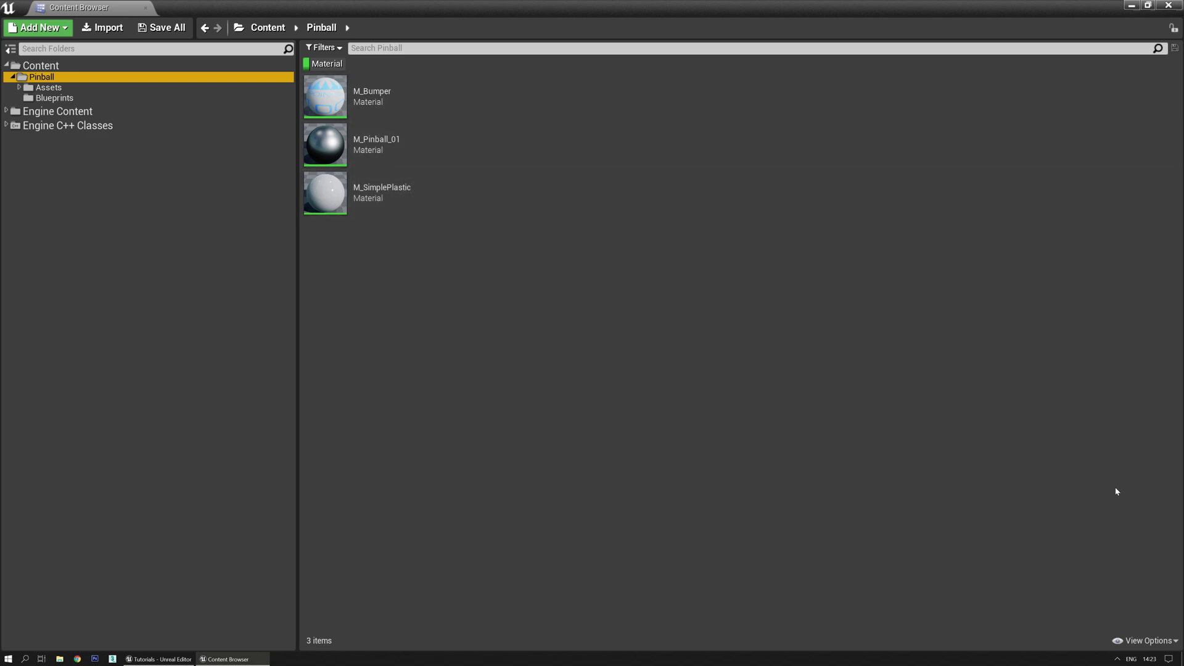
left_click(1147, 641)
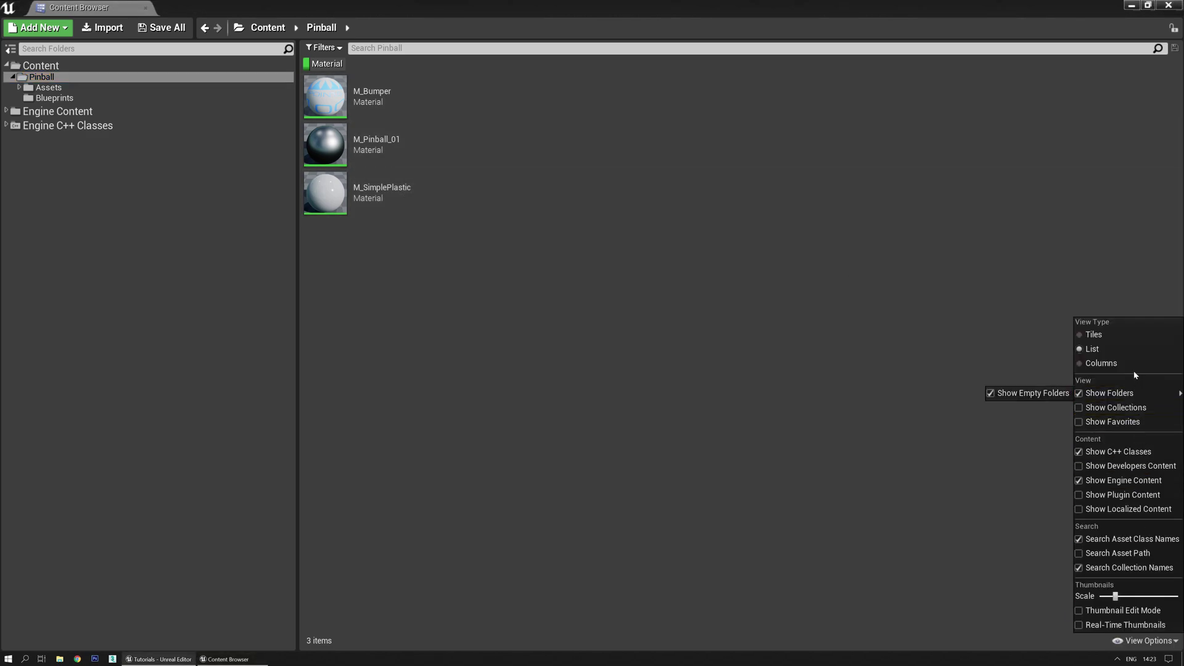
left_click(1104, 363)
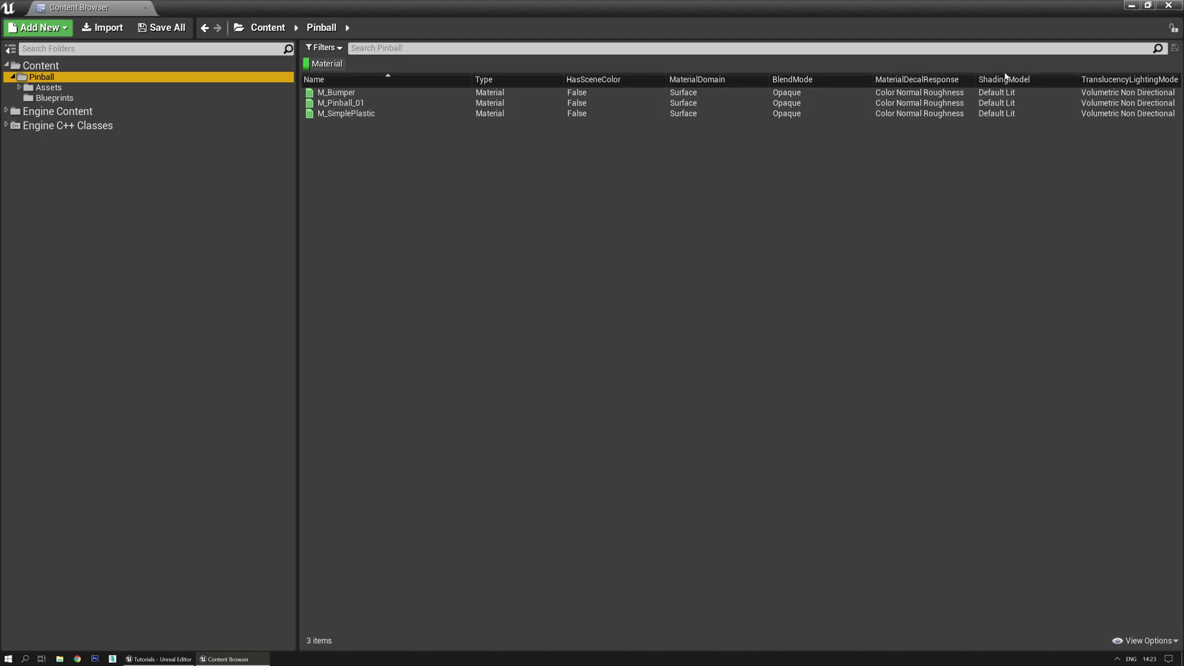
Open M_Bumper, set its Shading Model to Unlit, and save it
double_click(338, 93)
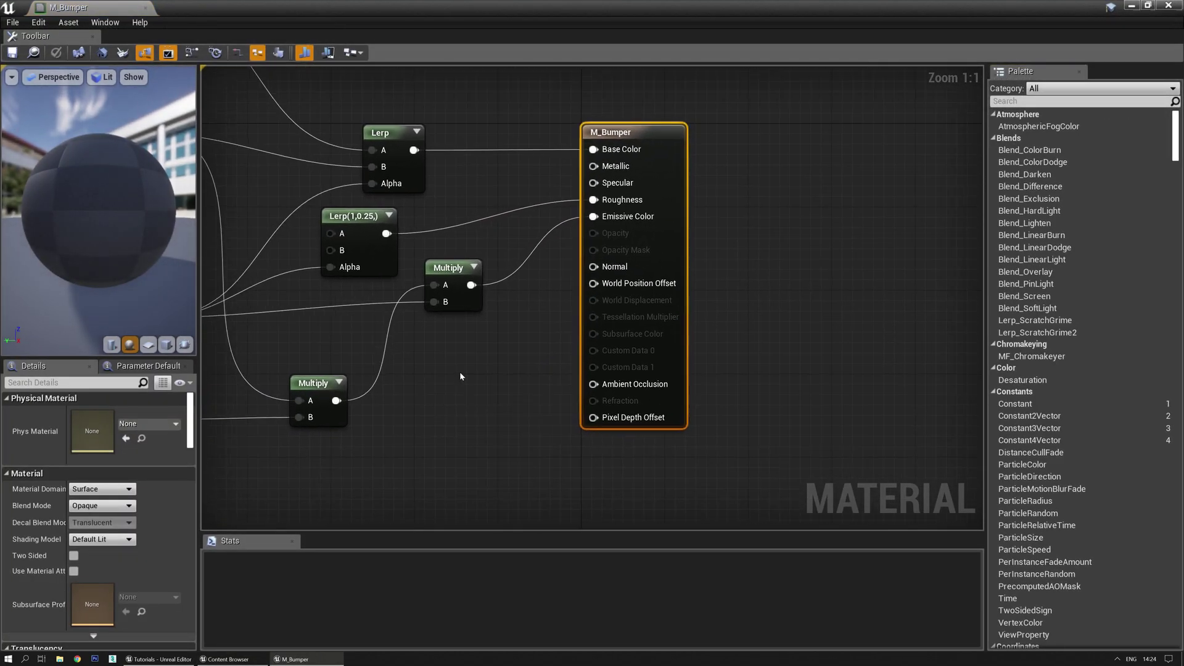
left_click(118, 540)
left_click(111, 551)
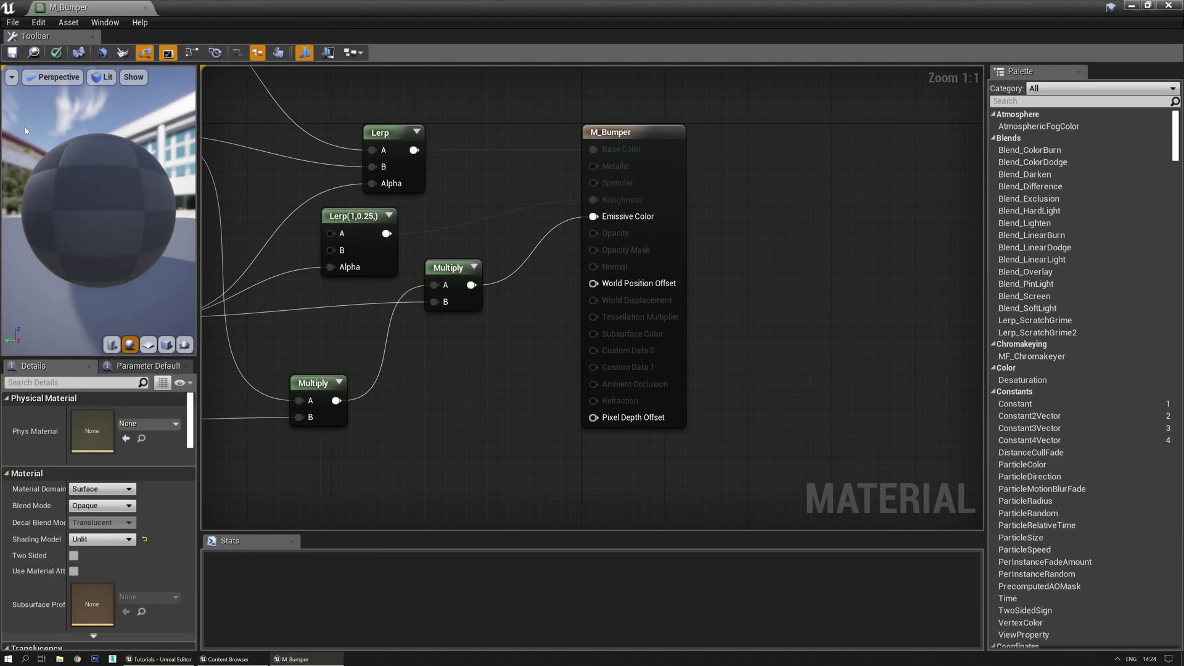
left_click(12, 53)
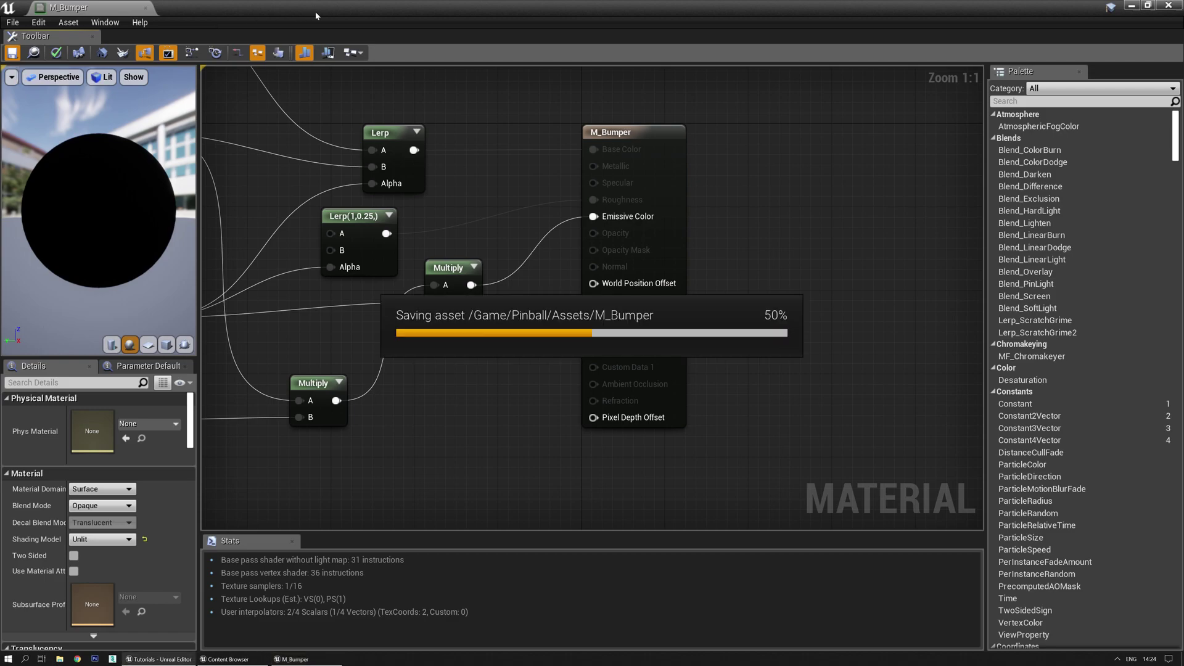
Float the material editor window, set Shading Model back to Default Lit, and apply
double_click(315, 11)
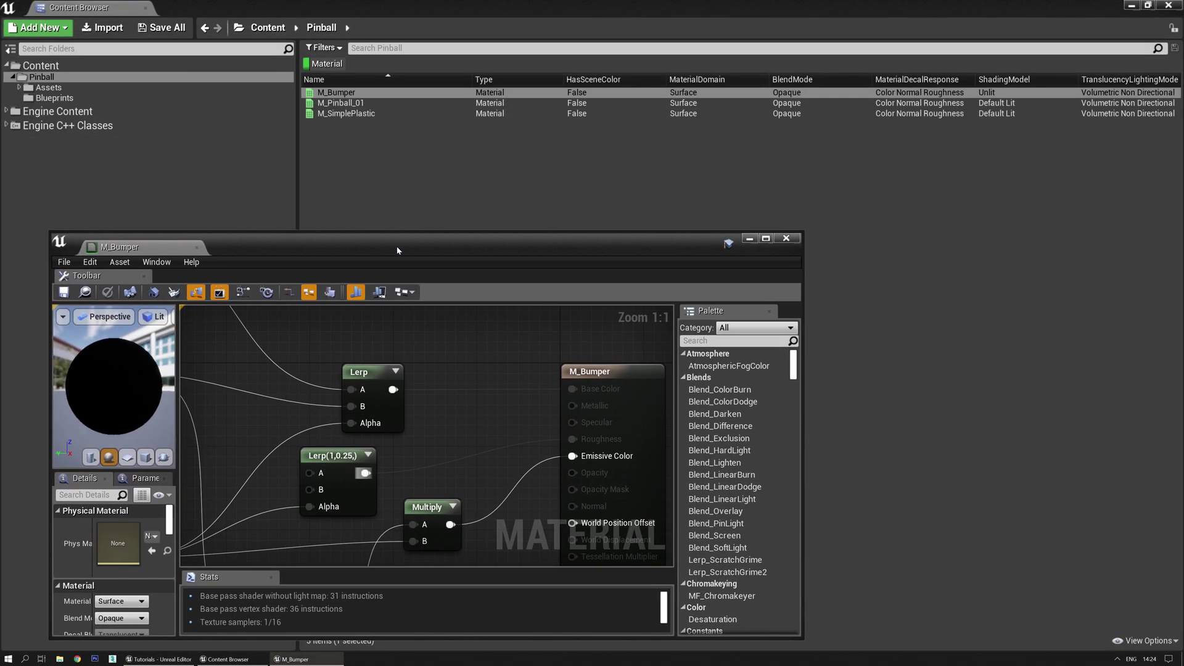
mouse_move(1000, 93)
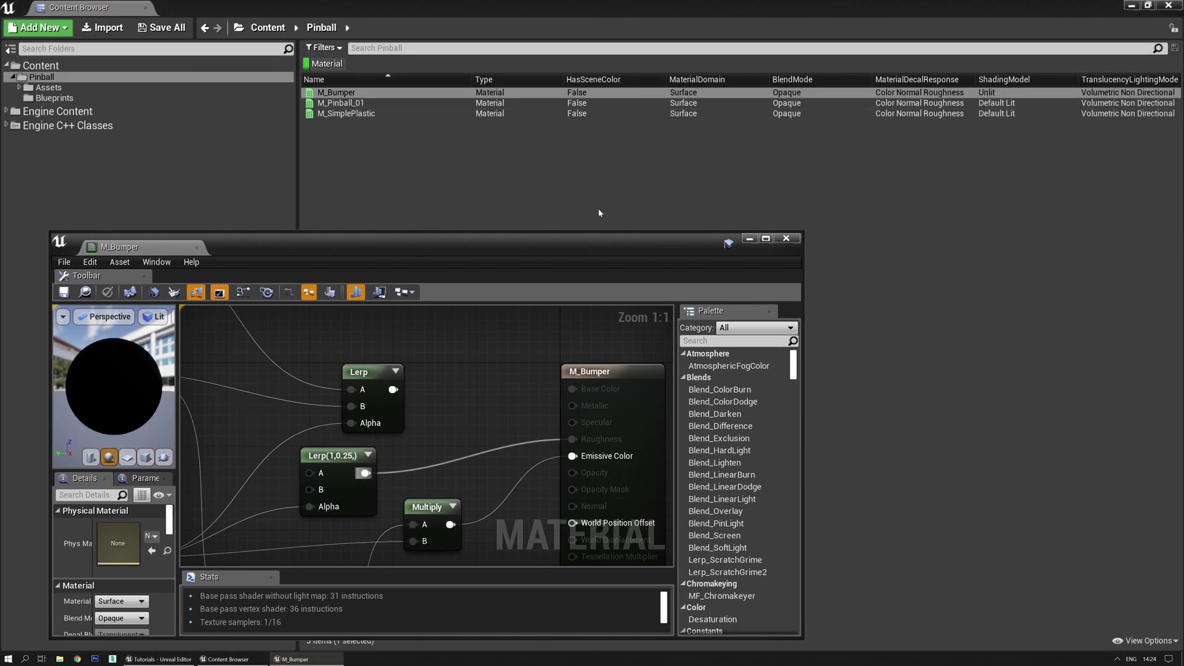
left_click_drag(563, 240, 722, 144)
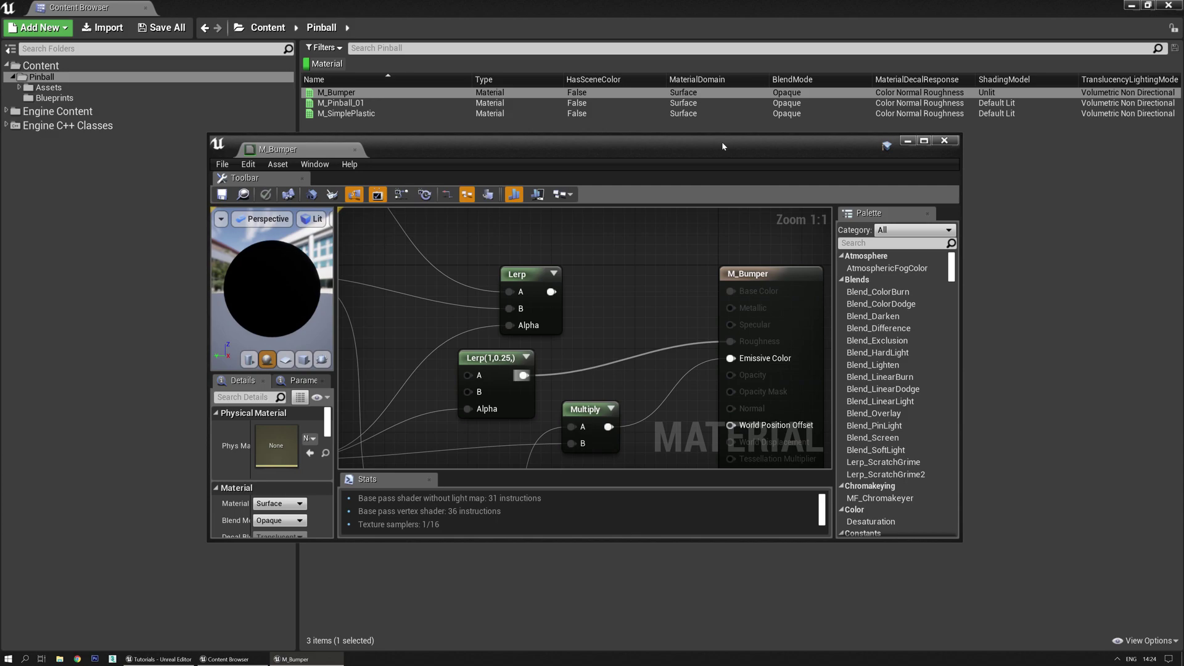
scroll(350, 369, "down", 5)
scroll(265, 487, "down", 2)
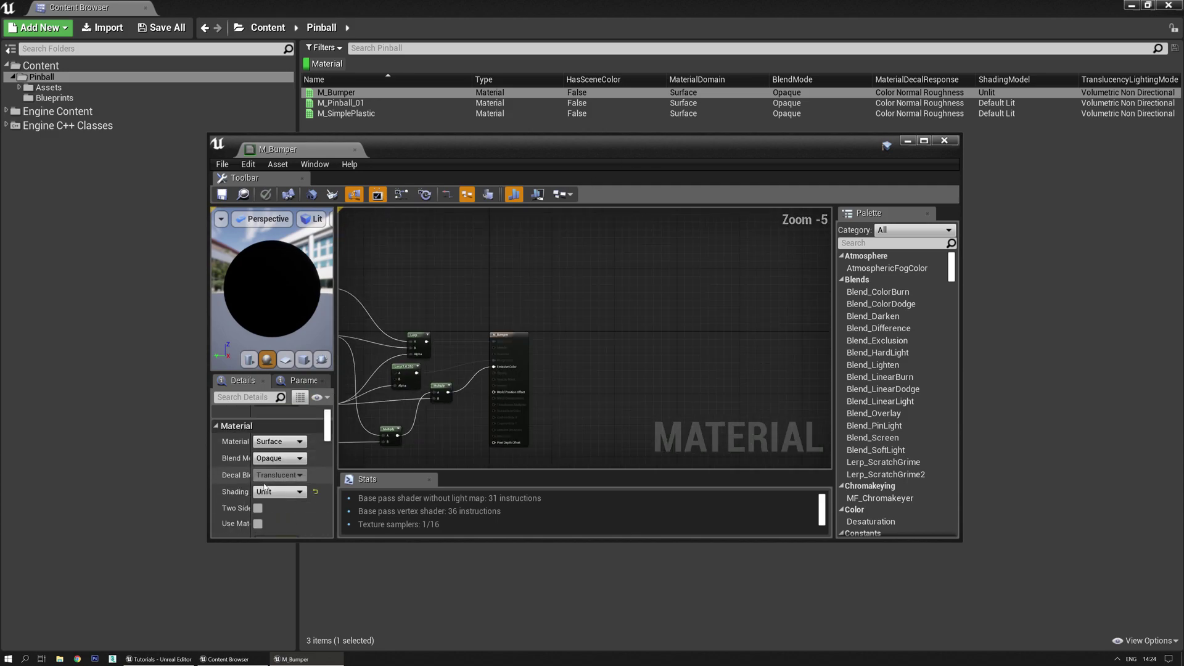
left_click(266, 491)
left_click(277, 513)
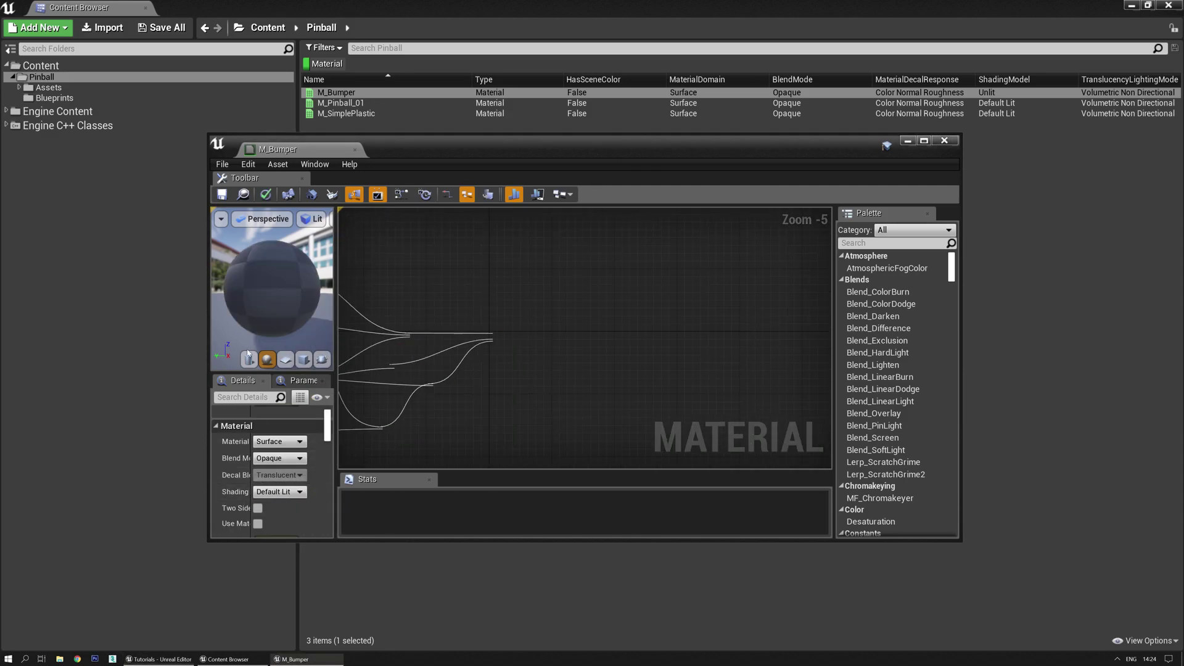
left_click(221, 196)
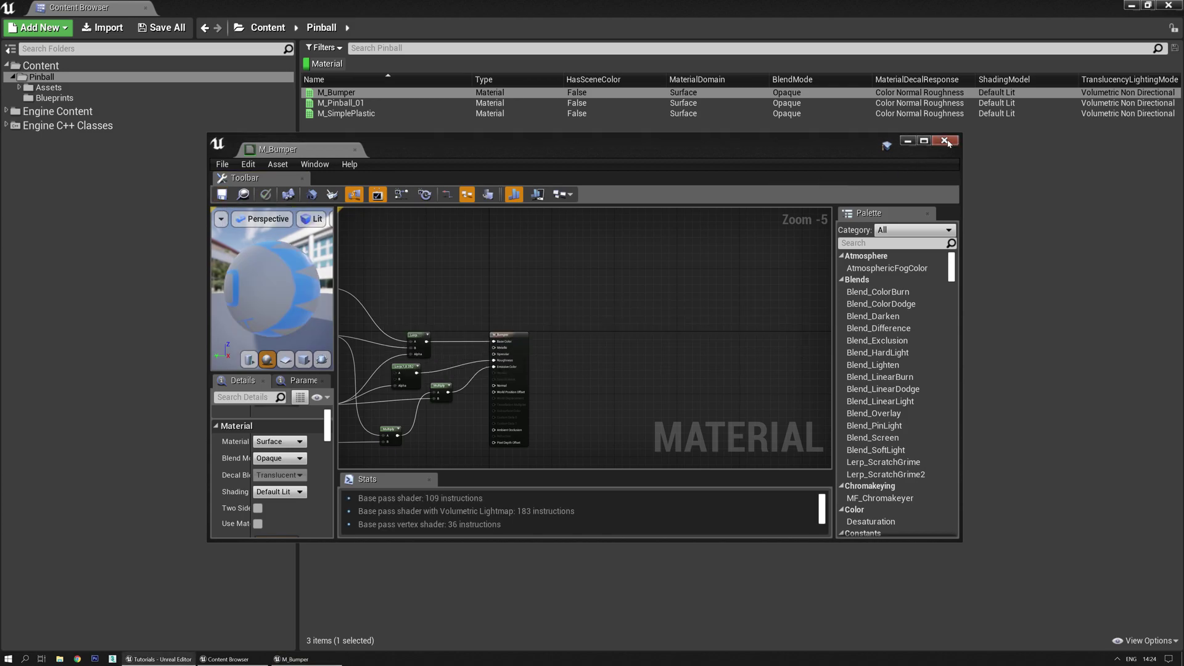
Close the M_Bumper editor and the Content Browser, returning to the level viewport
left_click(944, 141)
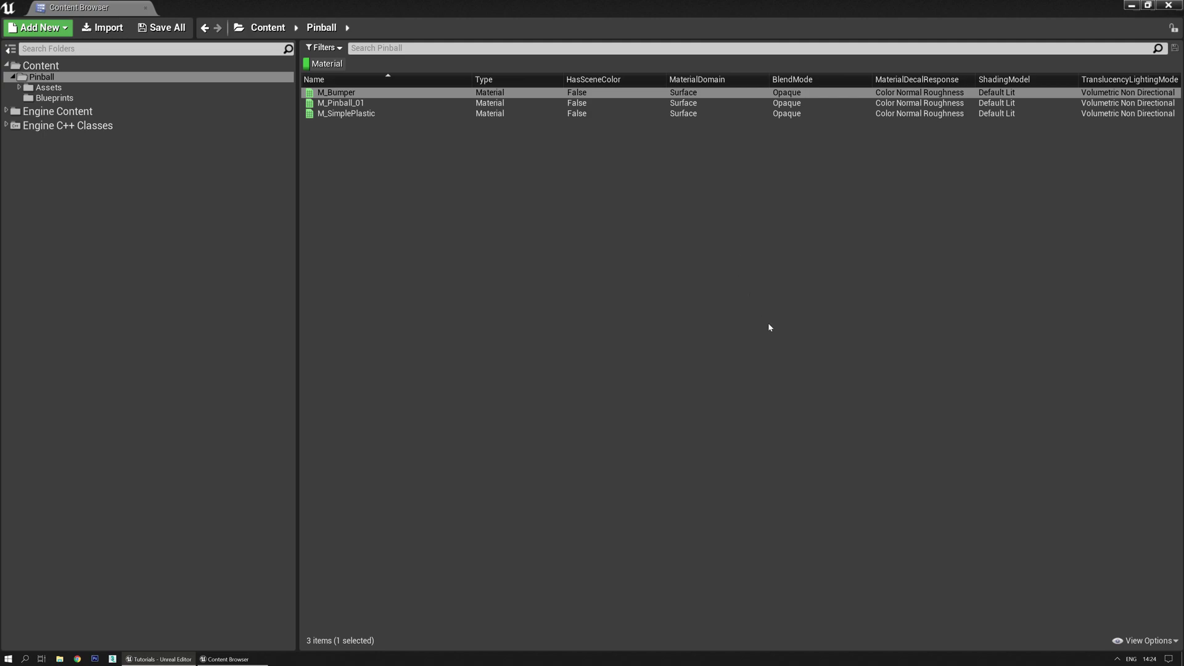
left_click(1168, 5)
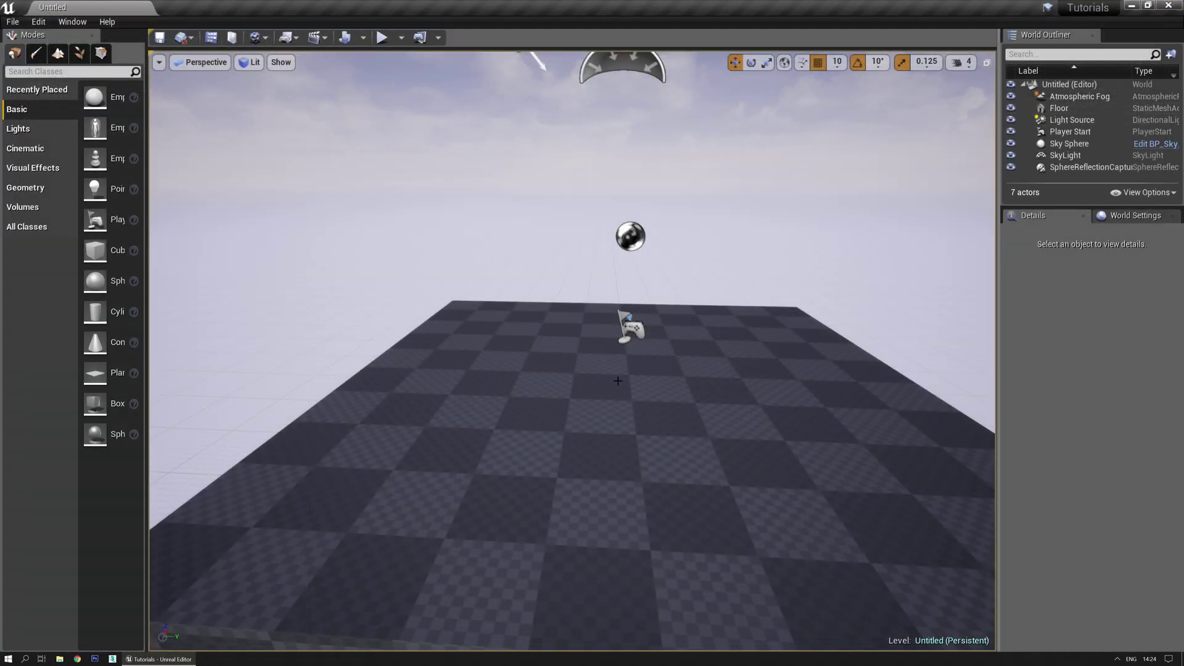
right_click_drag(618, 380, 648, 389)
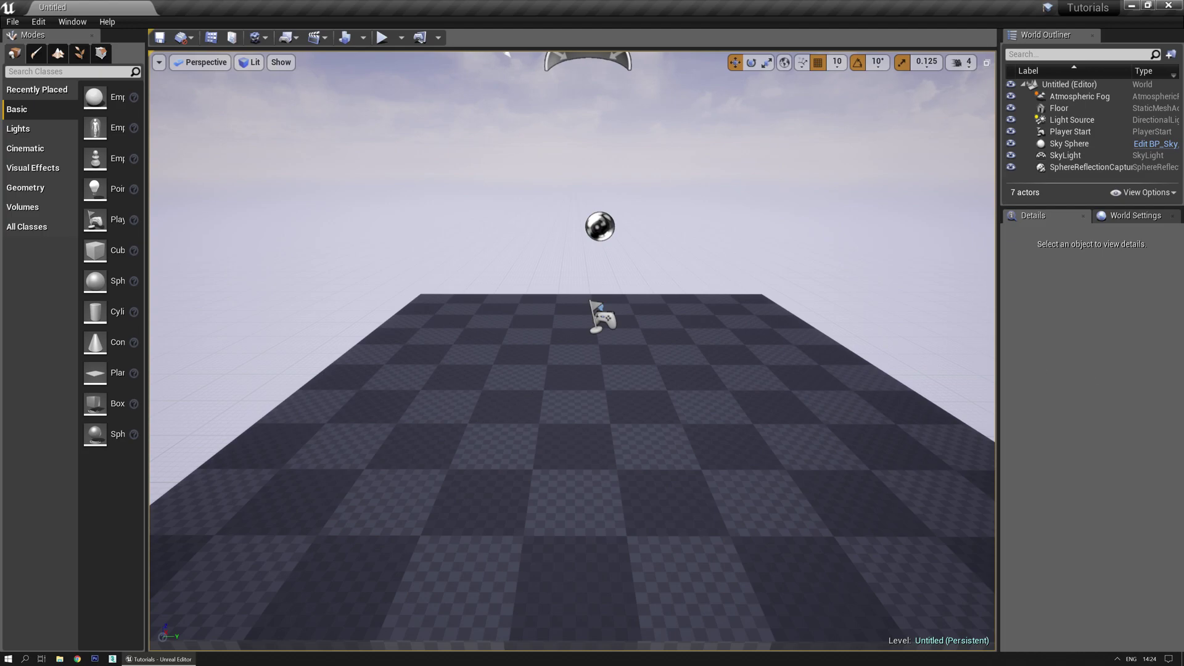